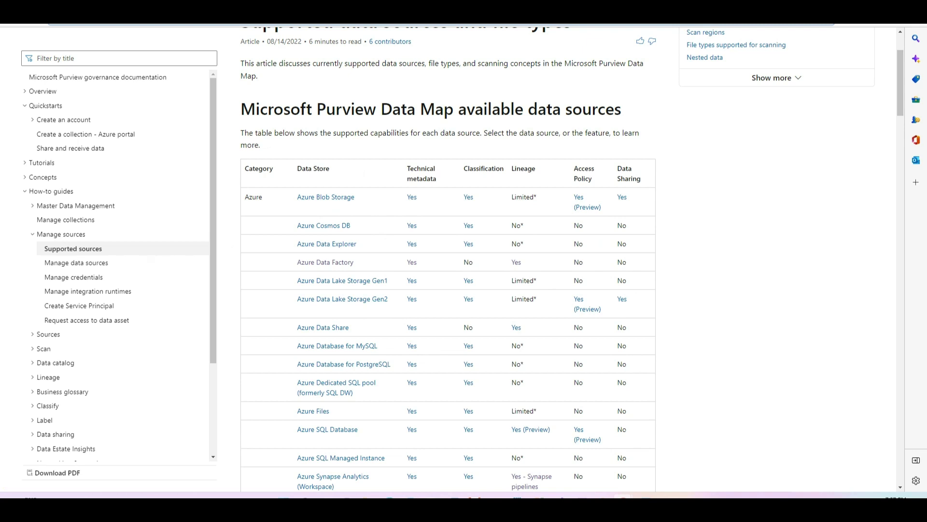
Switch to the Purview portal and view the registered data sources across the collections in the data map.
left_click(159, 14)
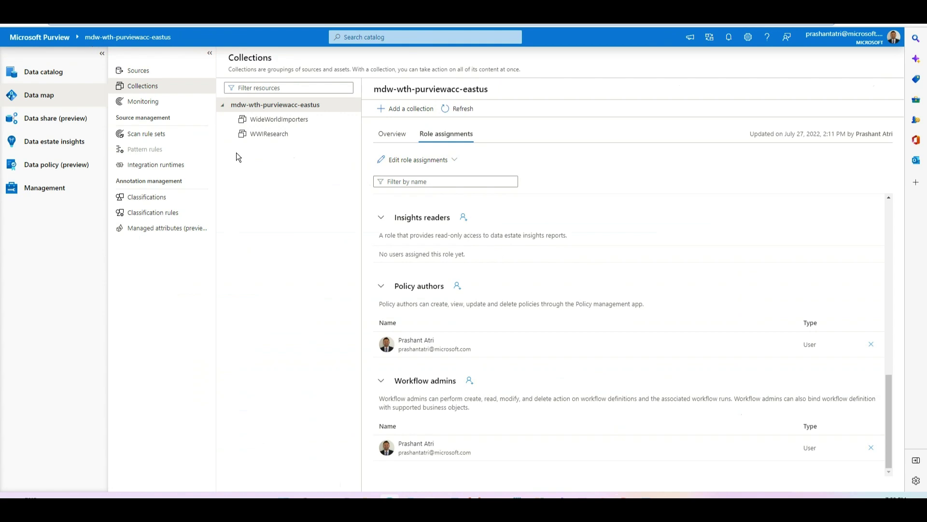
left_click(131, 73)
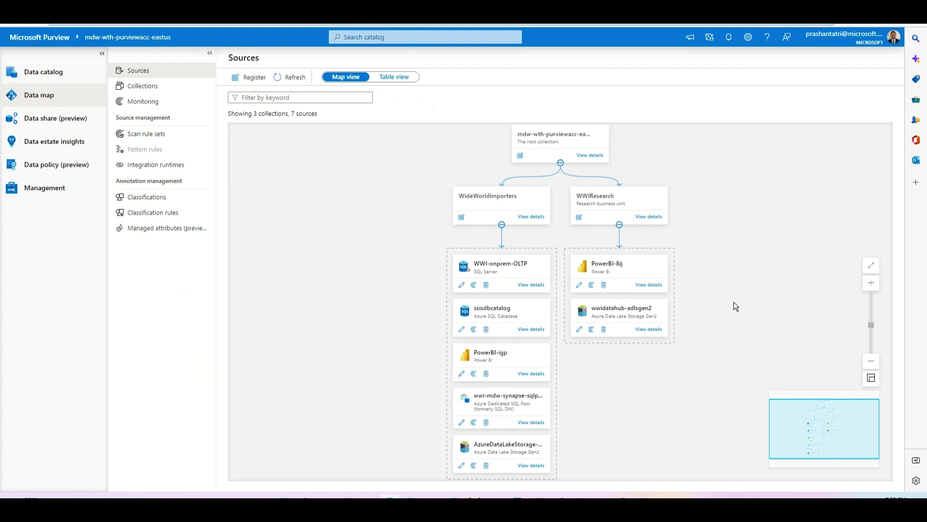
scroll(734, 302, "up", 2)
scroll(734, 304, "up", 1)
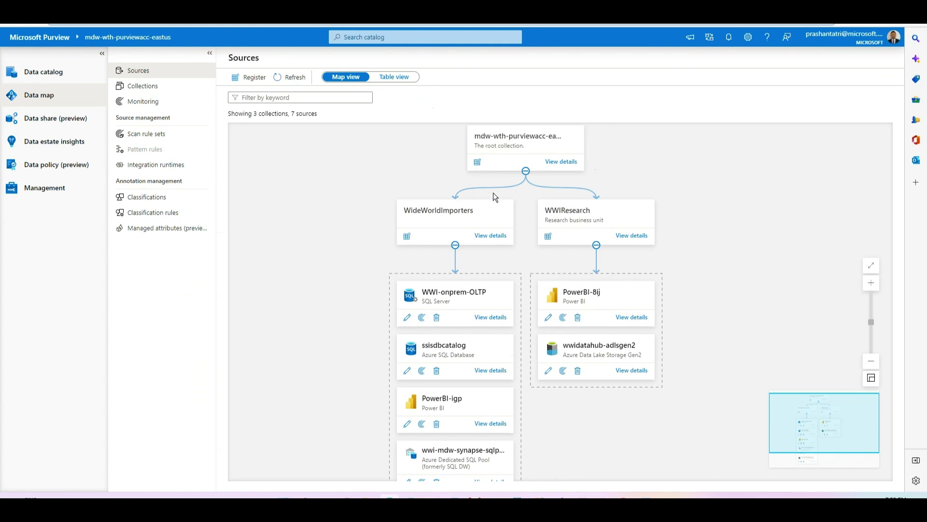
Inspect the data use management setting of the AzureDataLakeStorage-AFF source and close its settings without changes.
scroll(758, 268, "down", 3)
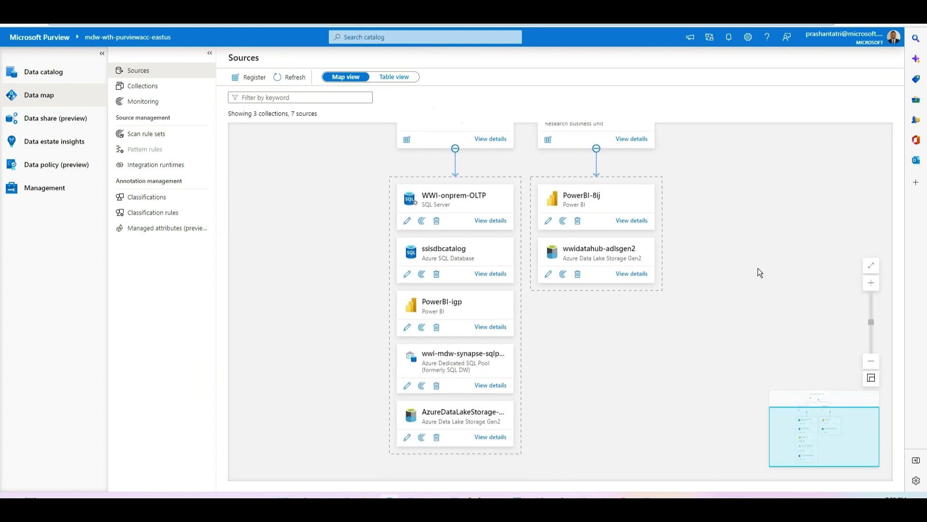
scroll(758, 267, "down", 2)
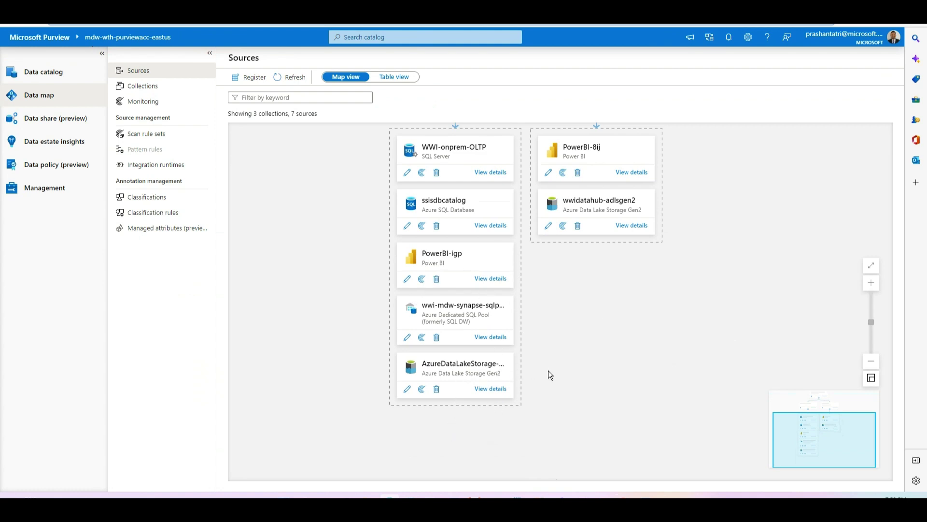
left_click(407, 389)
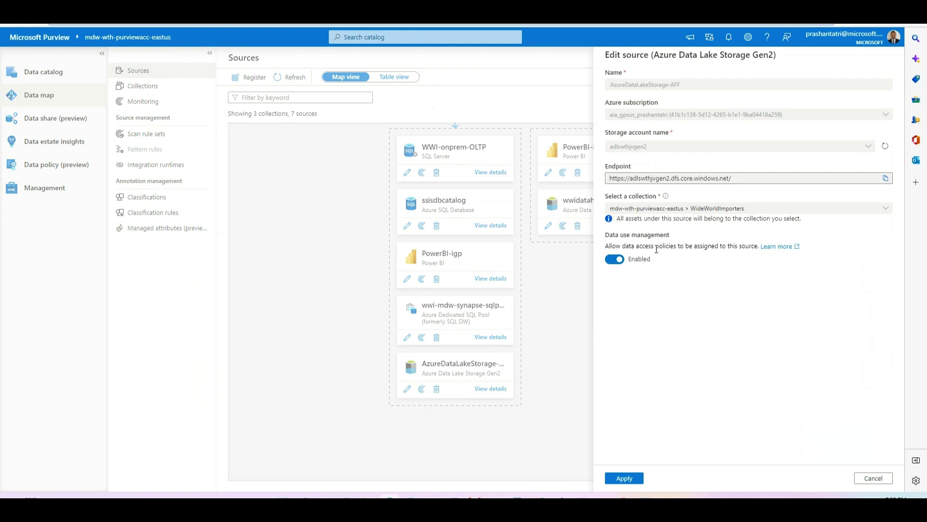
left_click(874, 478)
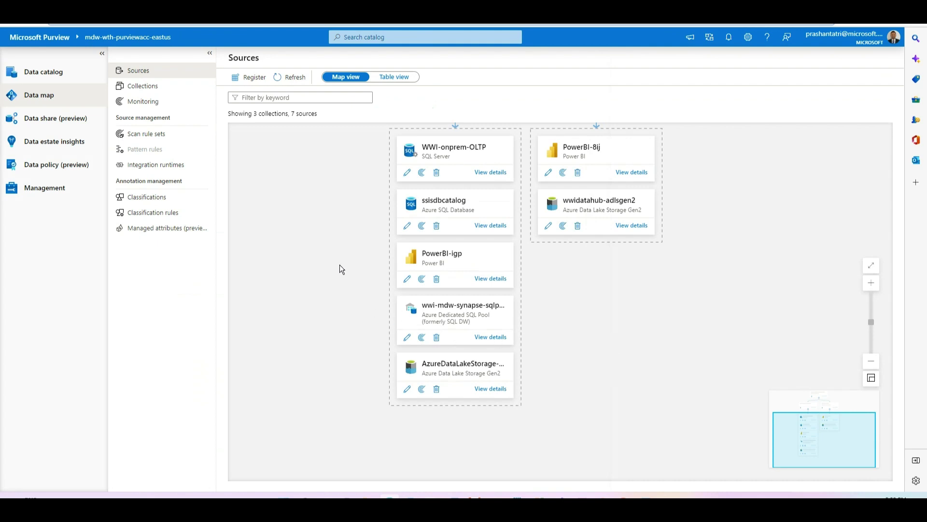
Create a governance workflow from the Data access request template and name it "Data access request demo".
left_click(53, 191)
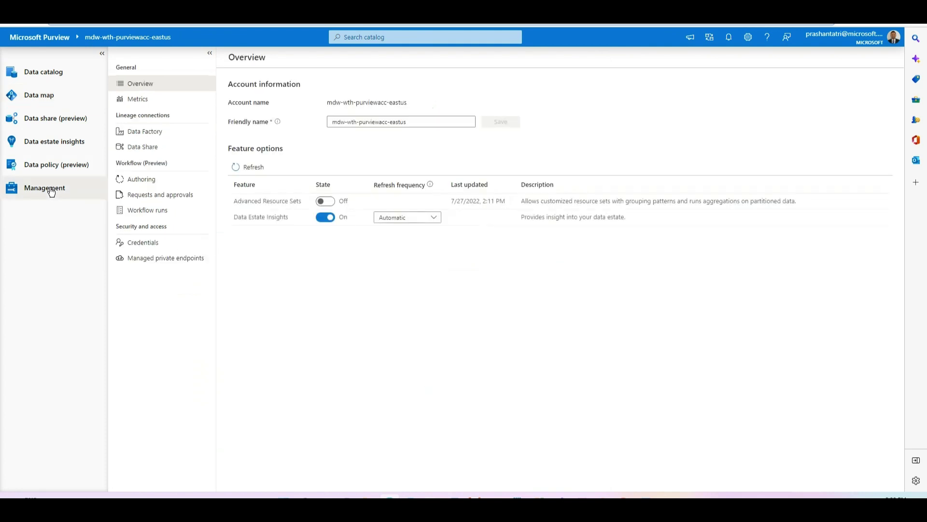
left_click(146, 183)
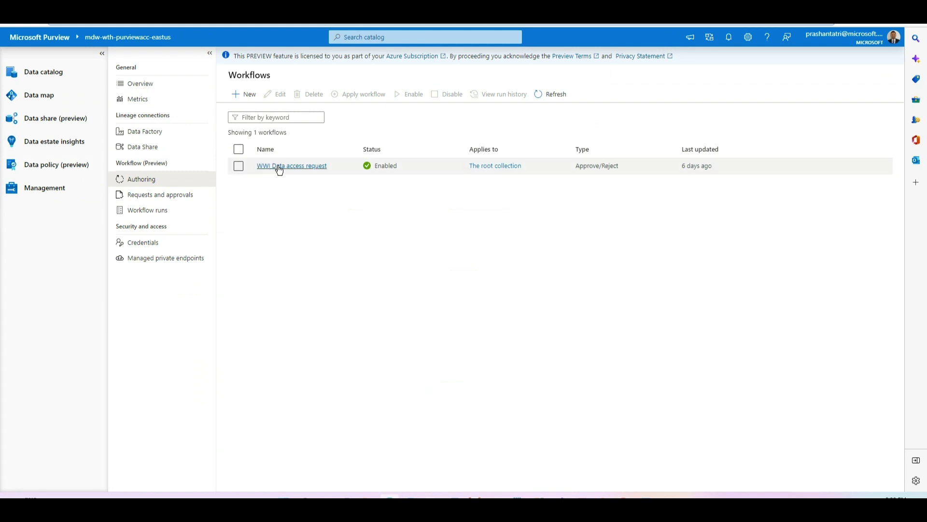
left_click(250, 97)
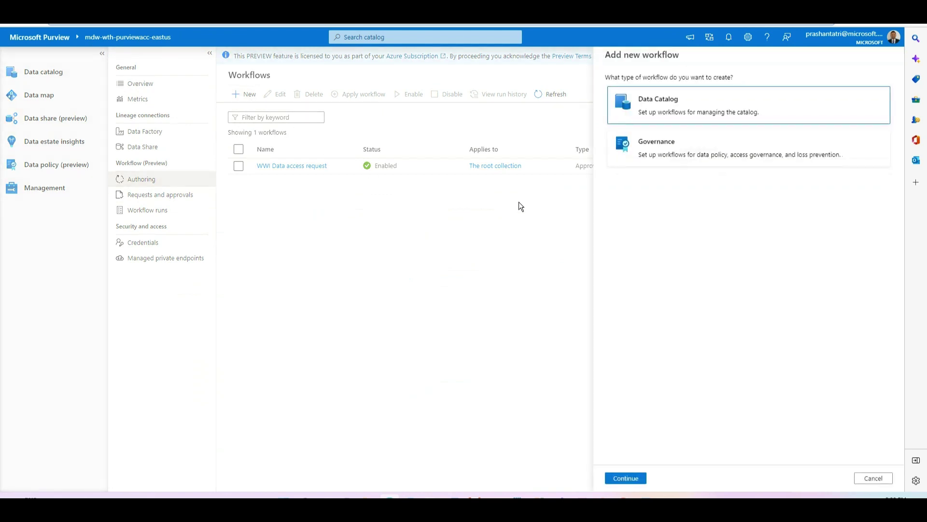
left_click(692, 151)
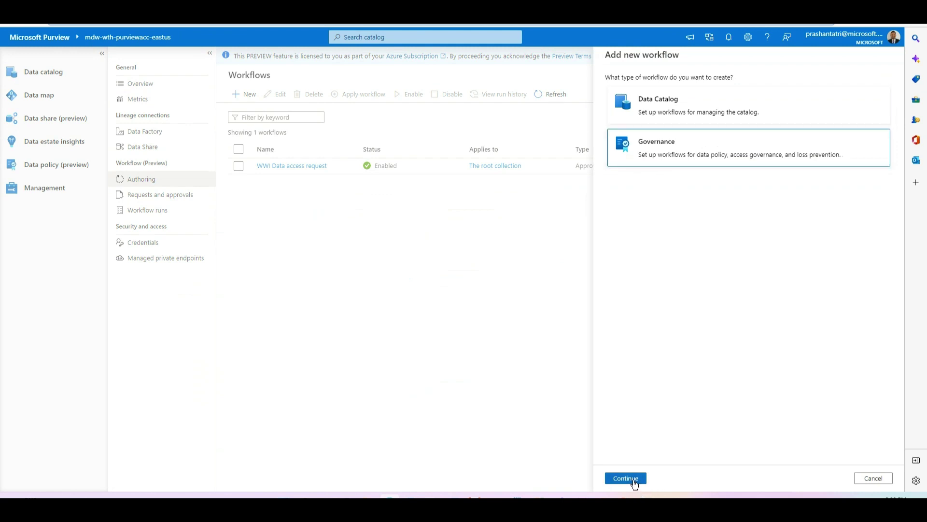
left_click(634, 479)
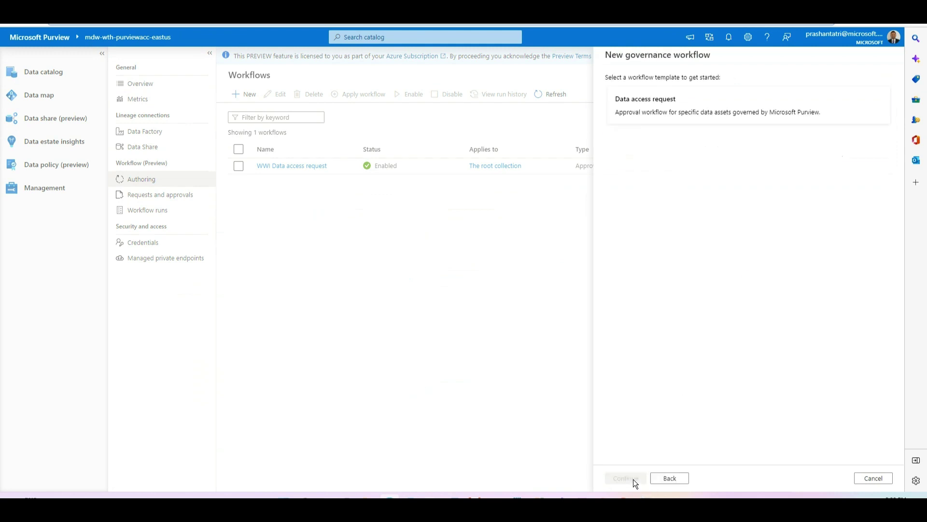
left_click(668, 112)
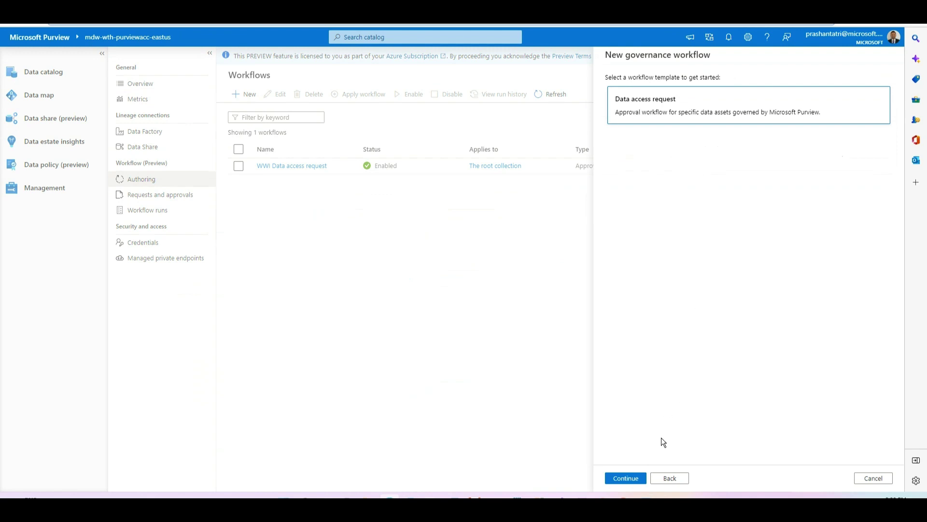
left_click(627, 477)
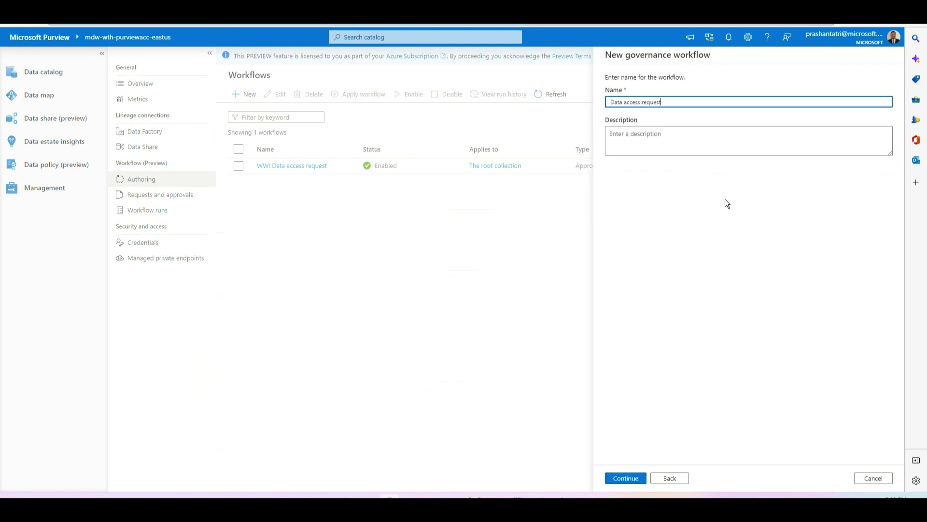
type("demo")
left_click(625, 481)
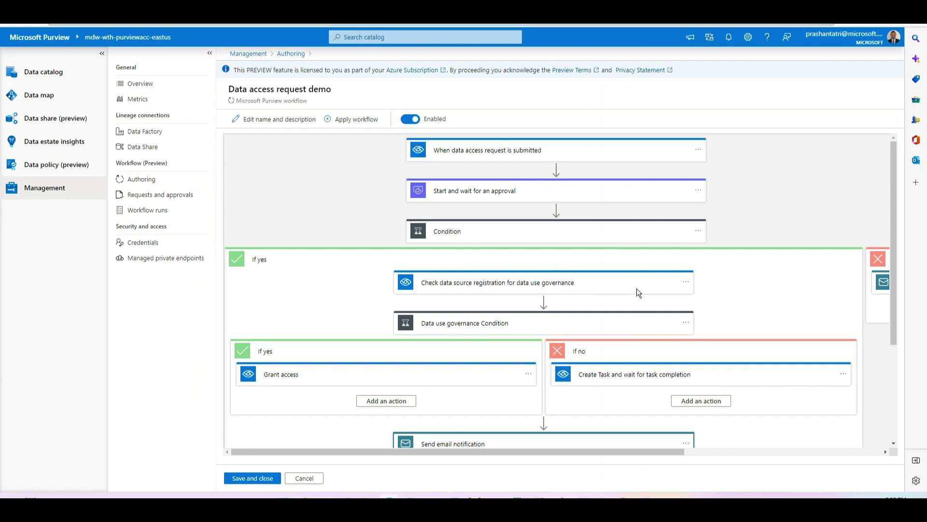
Review the workflow's actions, including the details of Start and wait for an approval and the email notification.
scroll(642, 290, "down", 1)
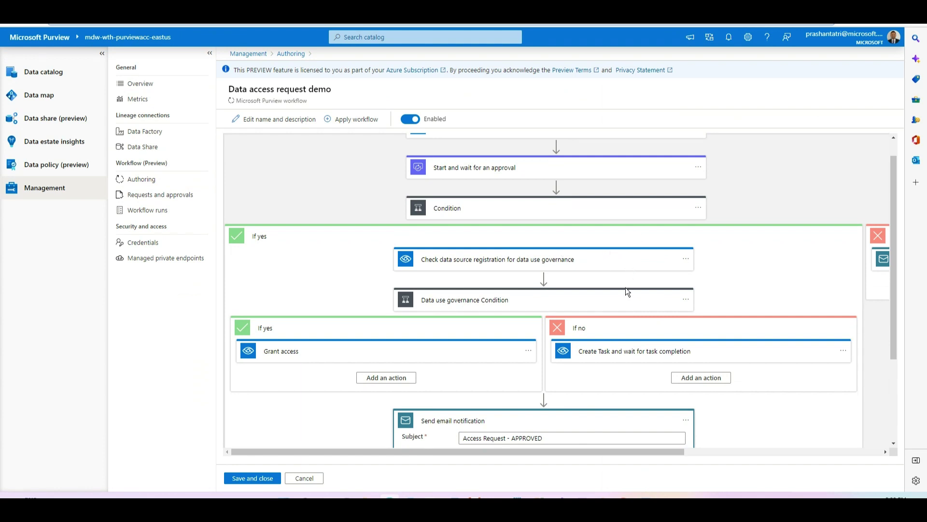
scroll(627, 292, "up", 1)
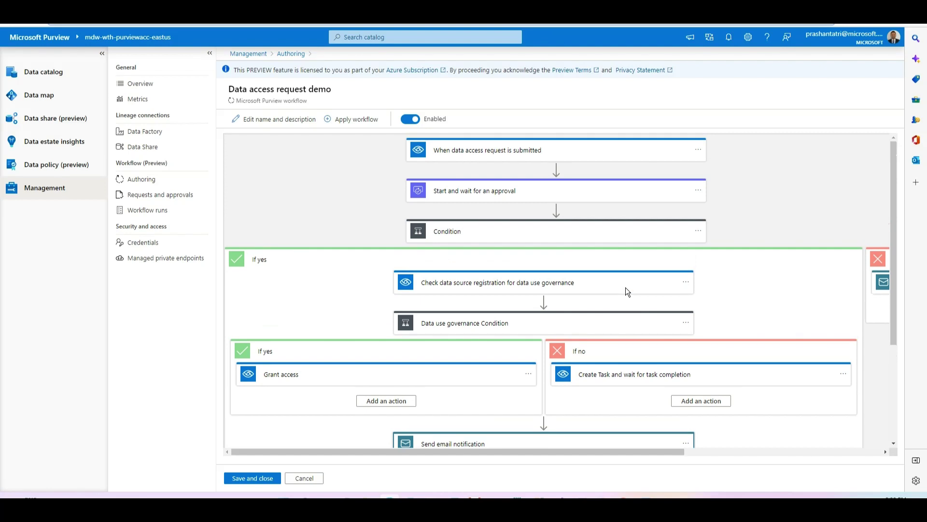
left_click(566, 194)
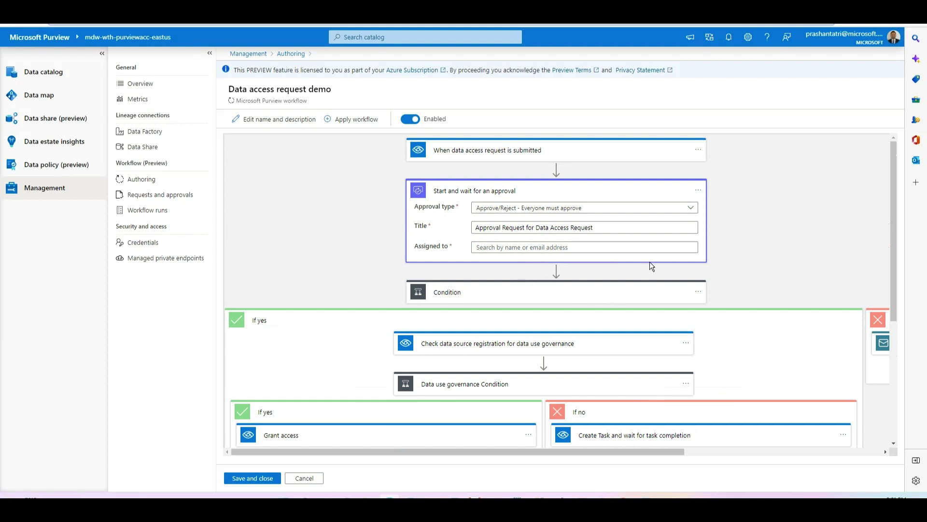
scroll(650, 262, "down", 3)
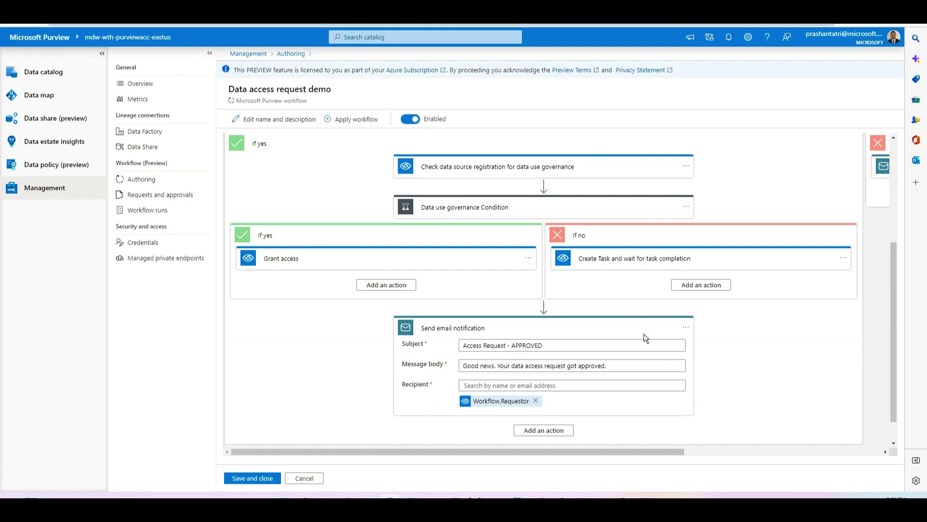
Browse the dynamic content available for the message body of the approved-request email notification.
left_click(645, 368)
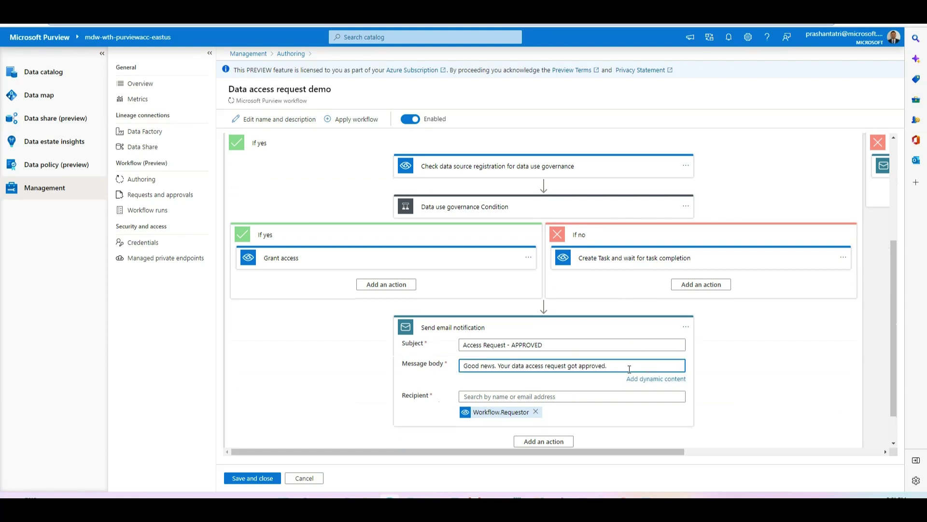
left_click(658, 380)
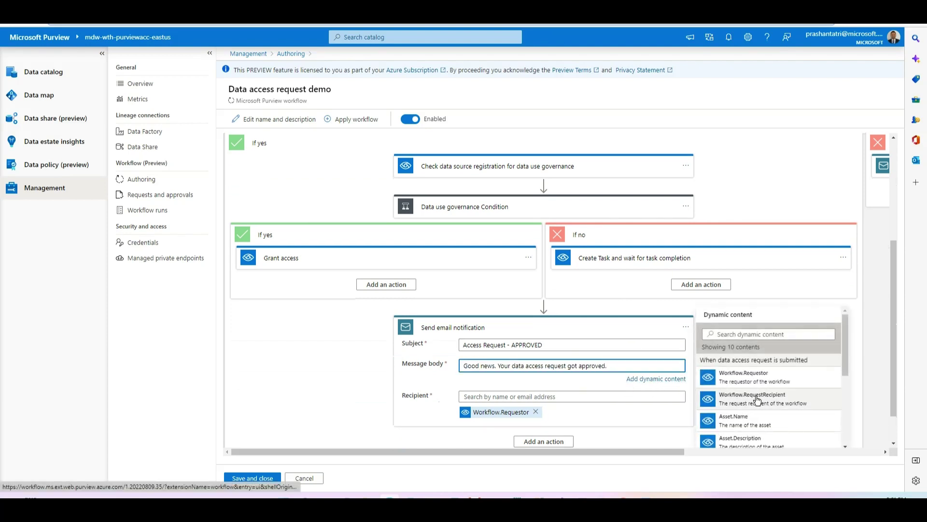
scroll(792, 394, "down", 1)
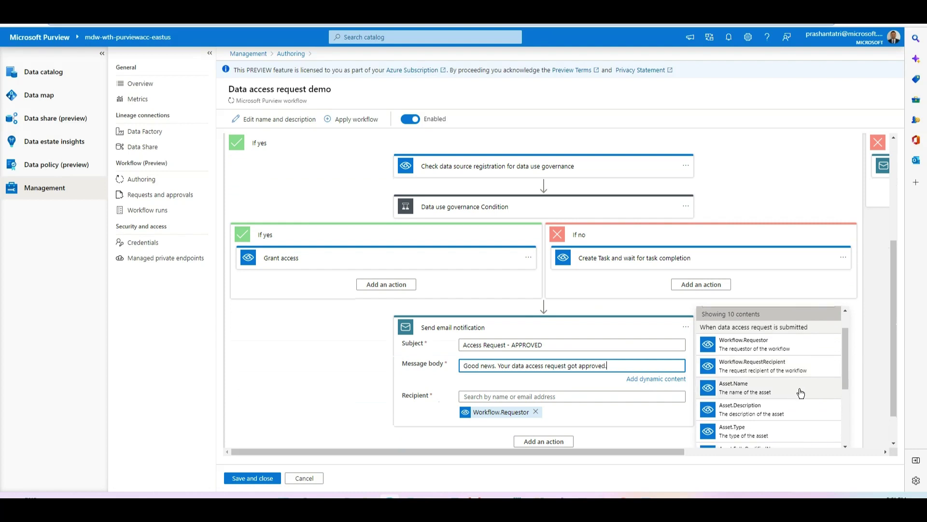
scroll(798, 393, "down", 1)
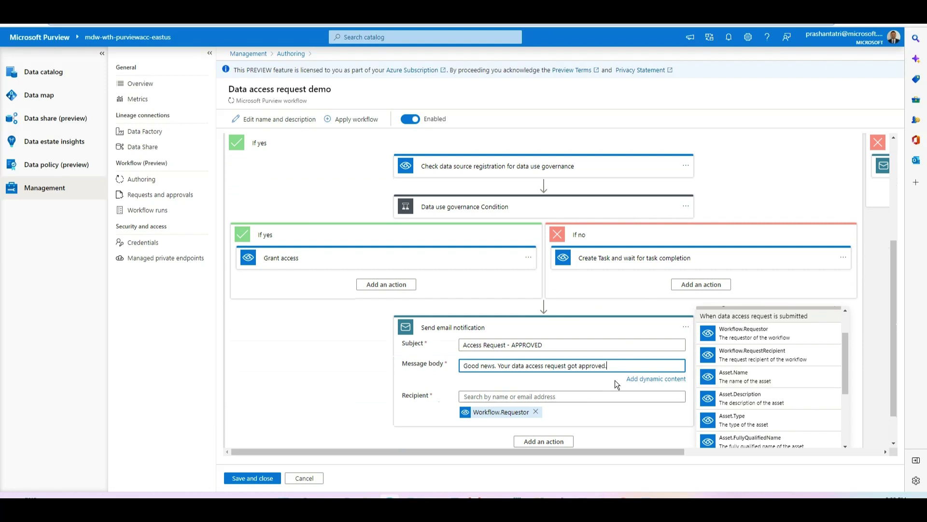
Leave the new workflow and discard its unsaved changes.
left_click(860, 369)
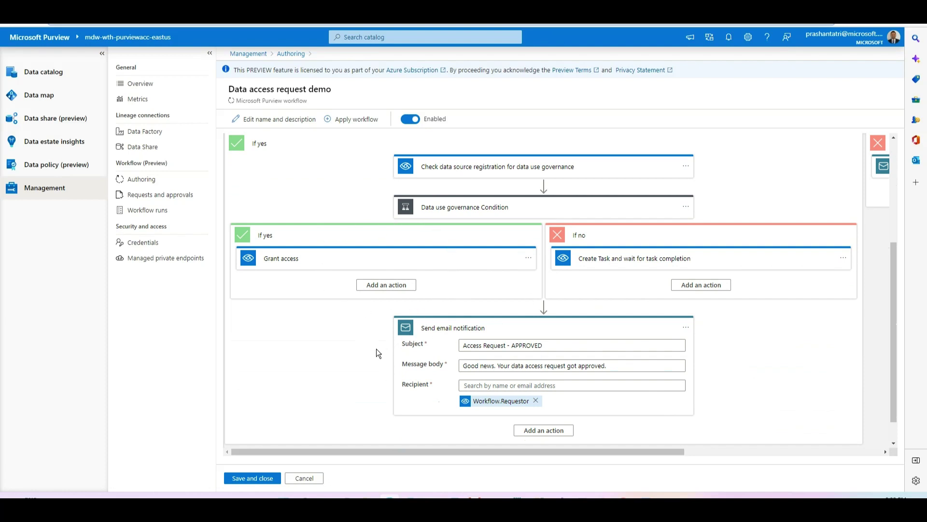
left_click(305, 478)
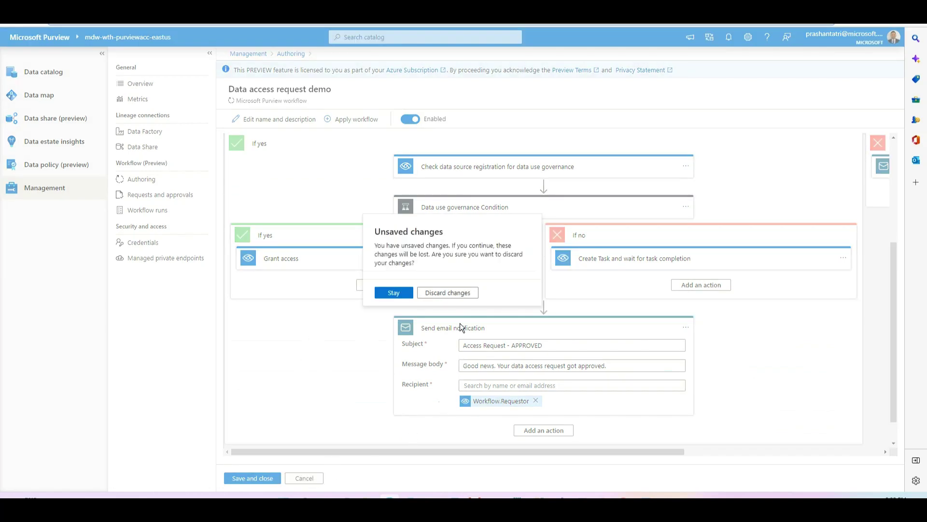
left_click(435, 293)
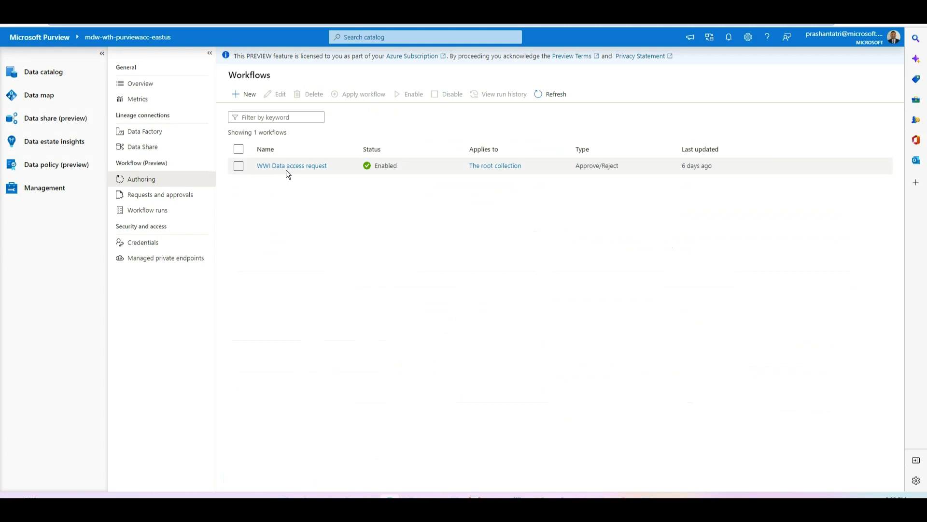
Inspect which collections the WWI Data access request workflow applies to, and close the scope settings without changes.
left_click(239, 165)
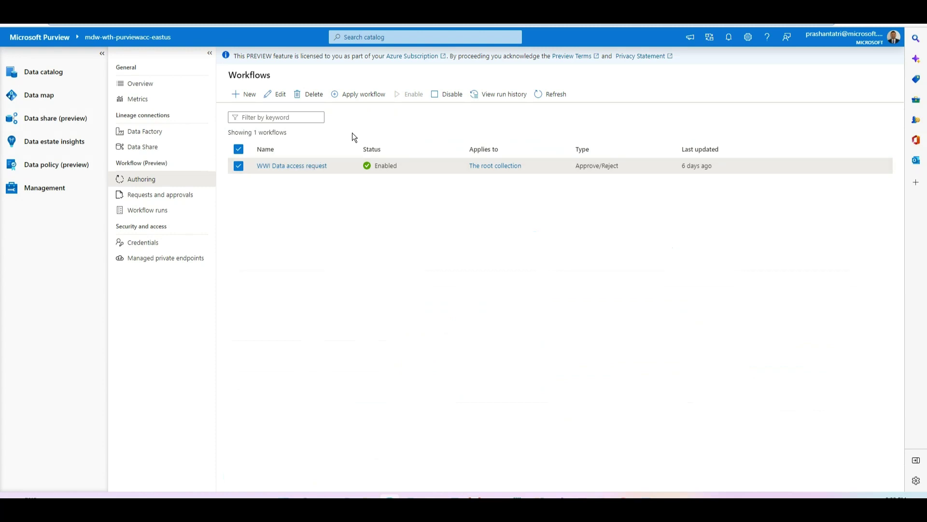
left_click(371, 93)
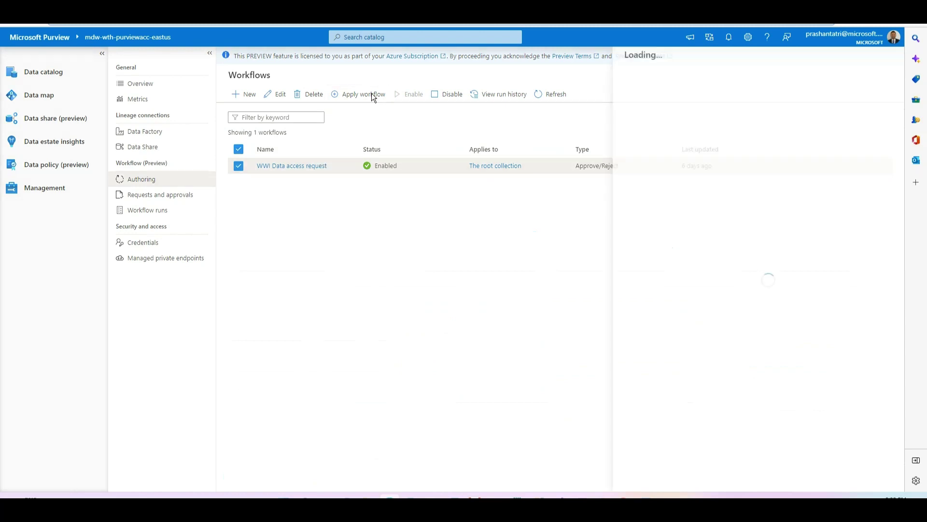
left_click(641, 114)
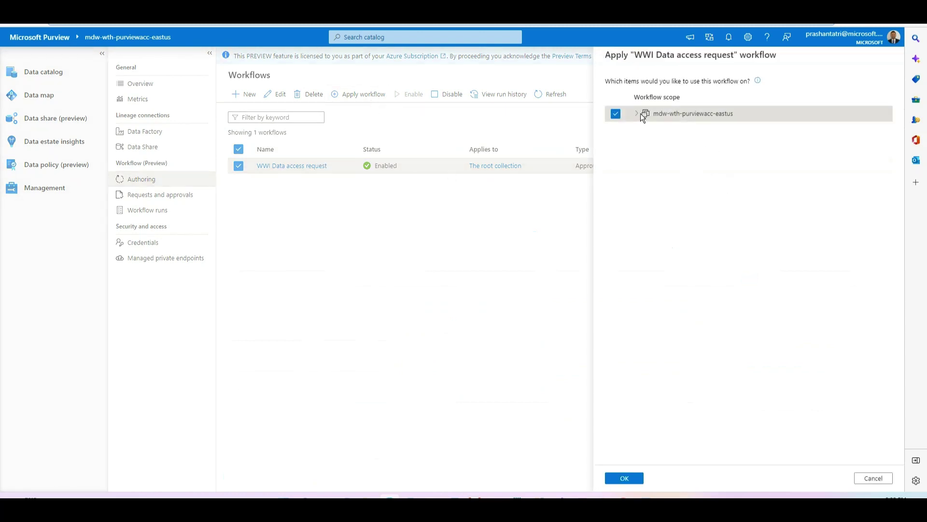
left_click(638, 114)
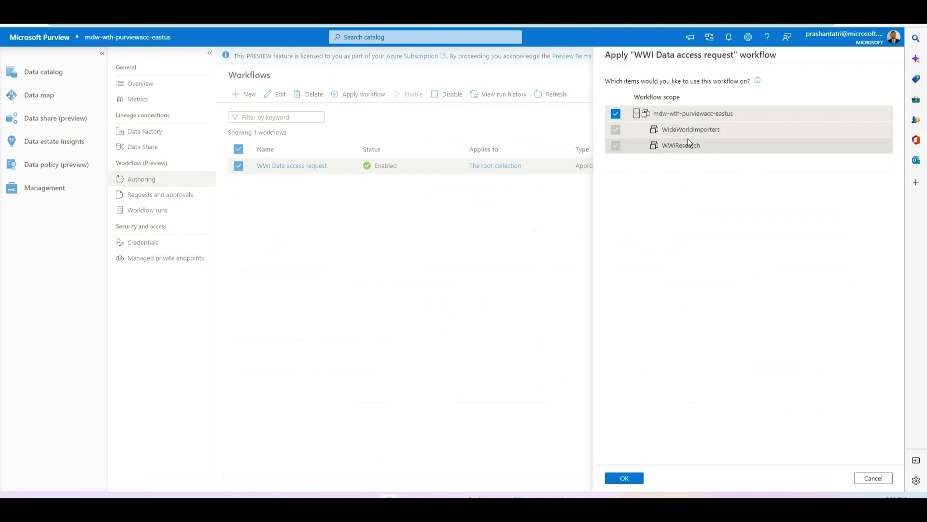
left_click(865, 478)
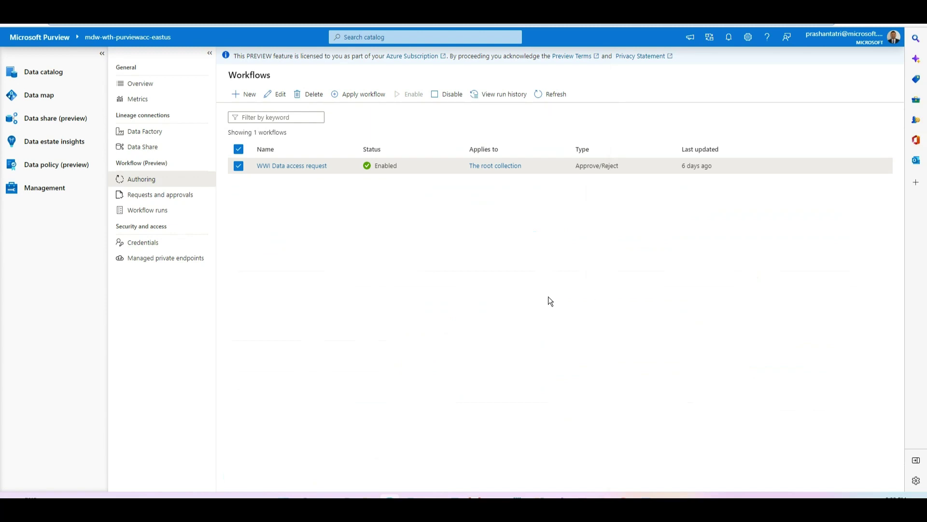
View the pending worker_agents access request and its response options, and close it without responding.
left_click(174, 204)
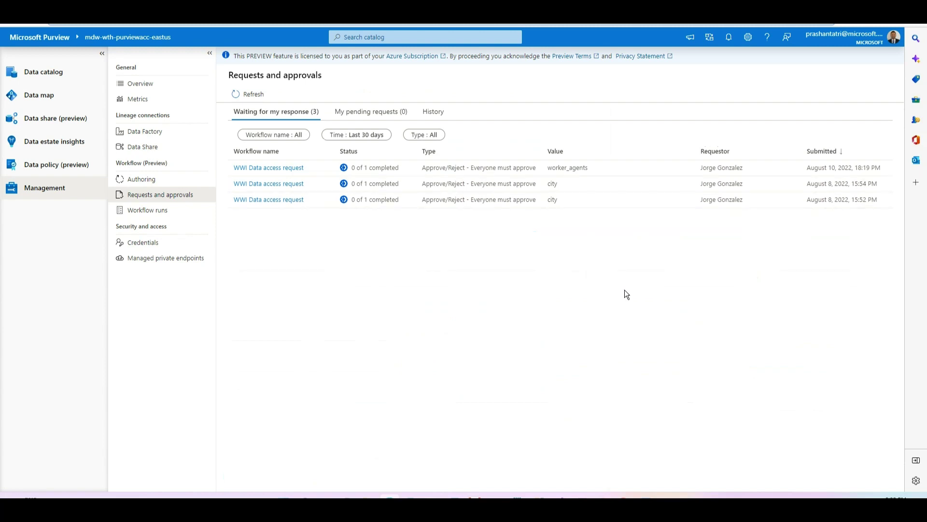
left_click(265, 170)
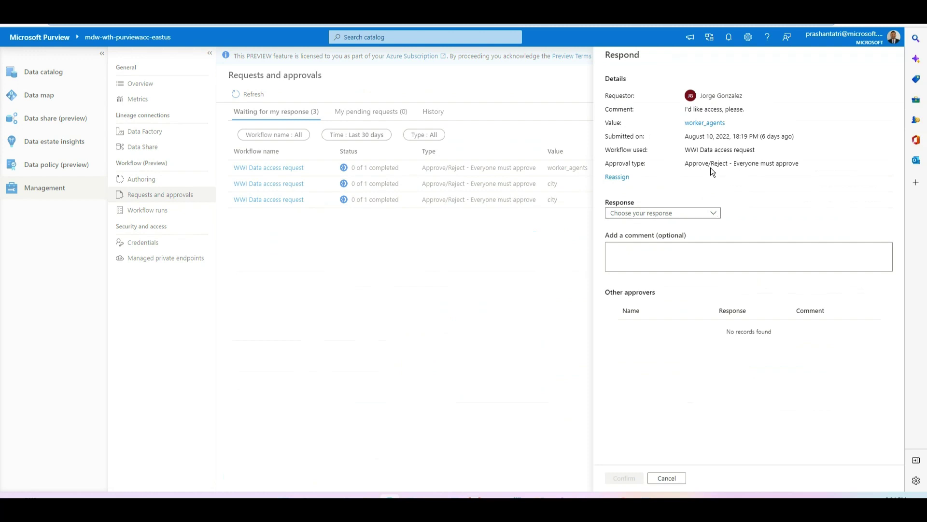
left_click(680, 212)
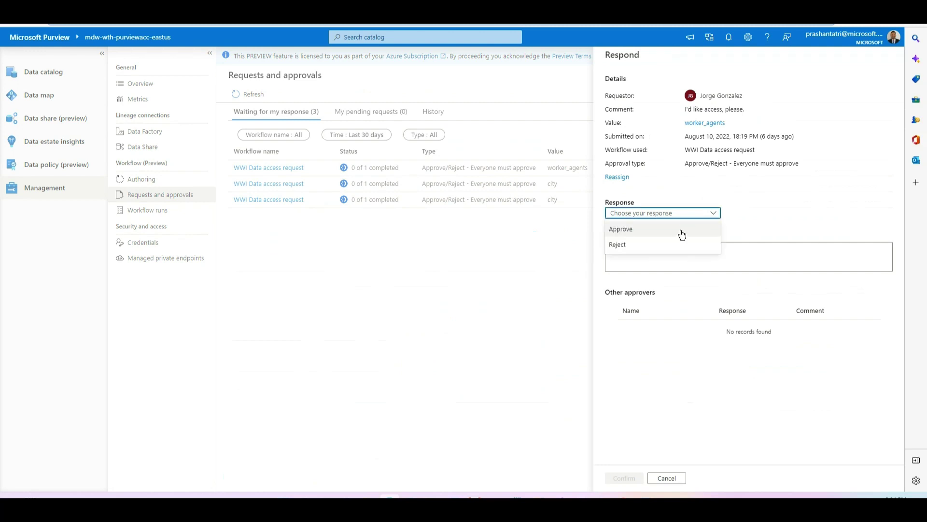
left_click(677, 478)
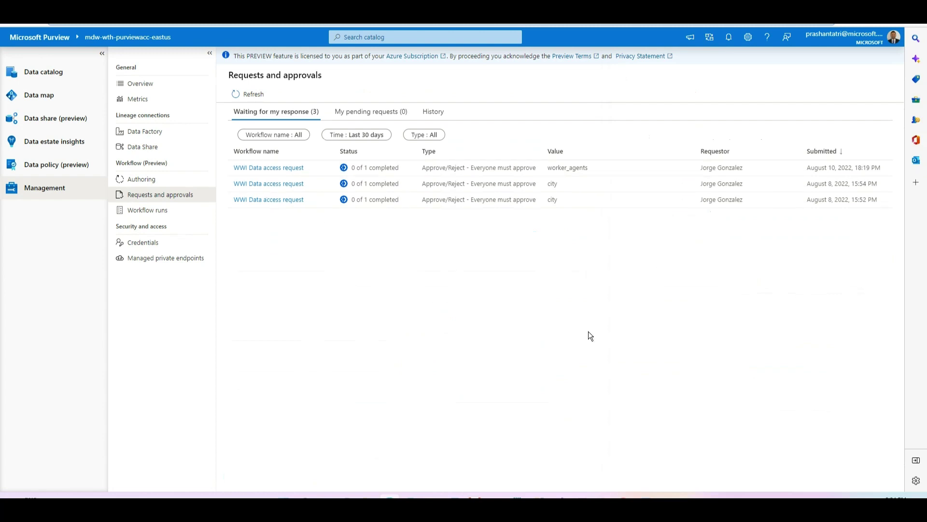
Switch to Word to view the sample email asking to approve or reject a Purview request, and return to Purview.
mouse_move(645, 495)
left_click(645, 454)
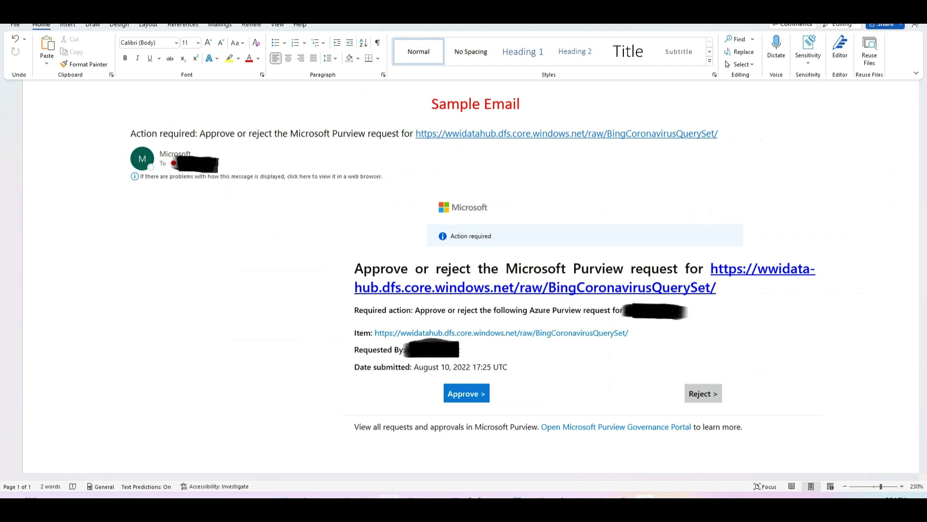
left_click(409, 456)
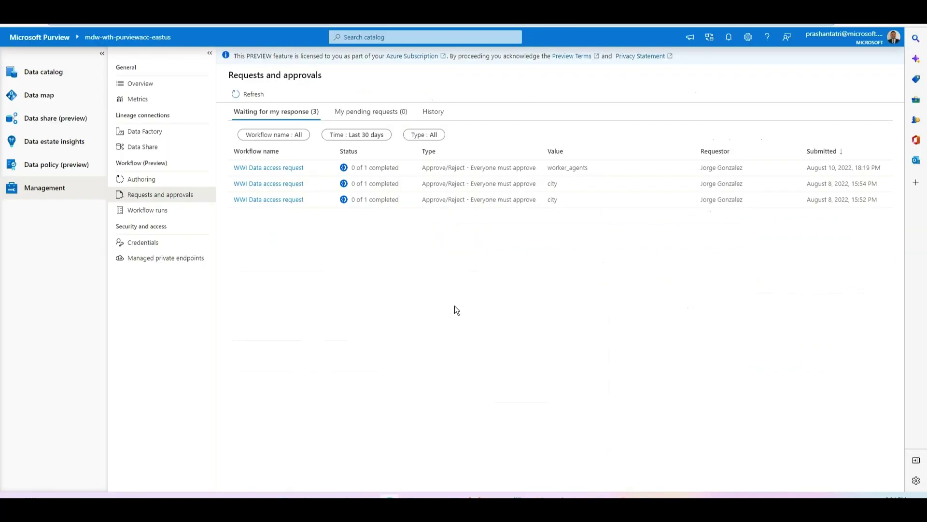
Review the WWI Data access request workflow's run history for the last 30 days, and close it.
left_click(151, 183)
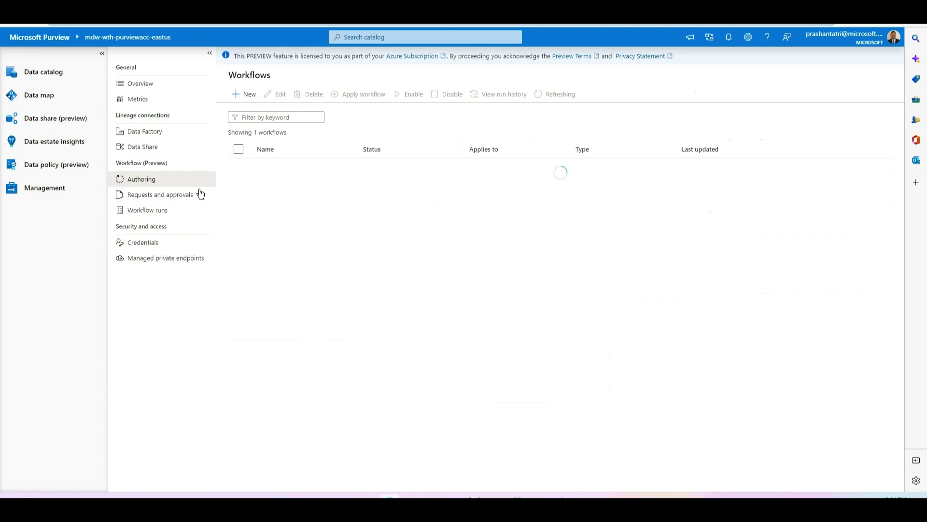
left_click(238, 166)
left_click(238, 166)
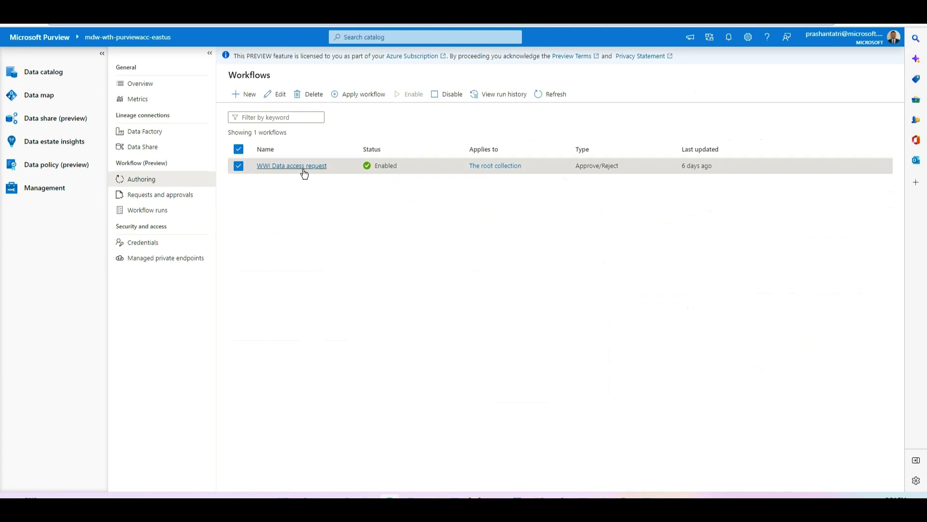
left_click(505, 96)
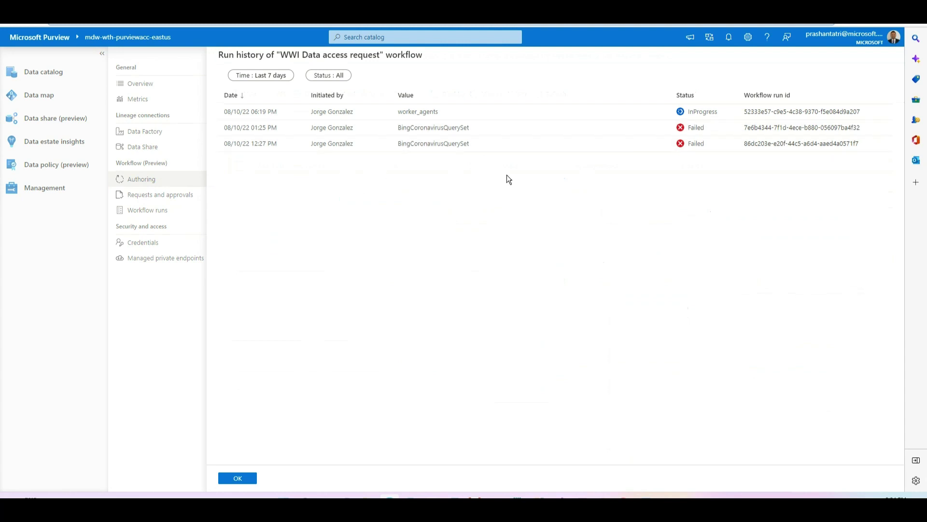
left_click(285, 75)
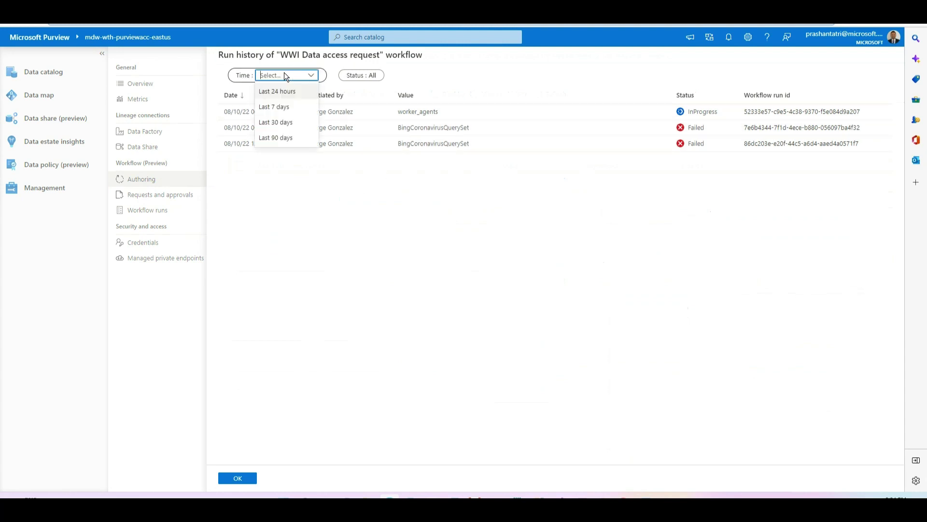
left_click(278, 123)
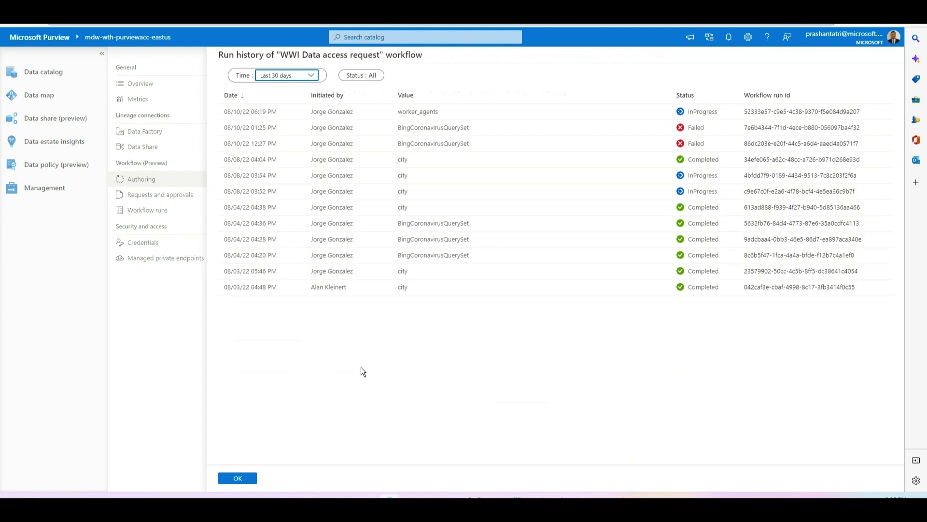
left_click(241, 482)
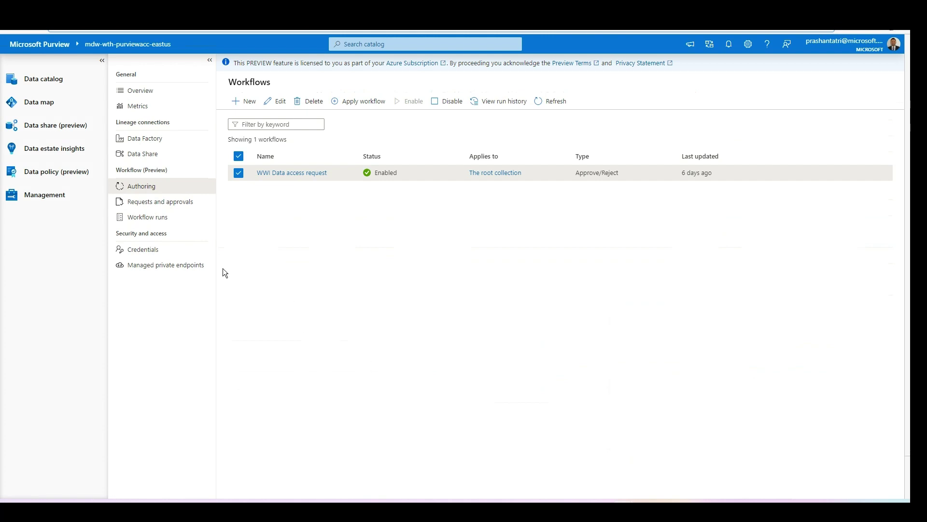
View the data policies and the self-service access policies.
left_click(56, 179)
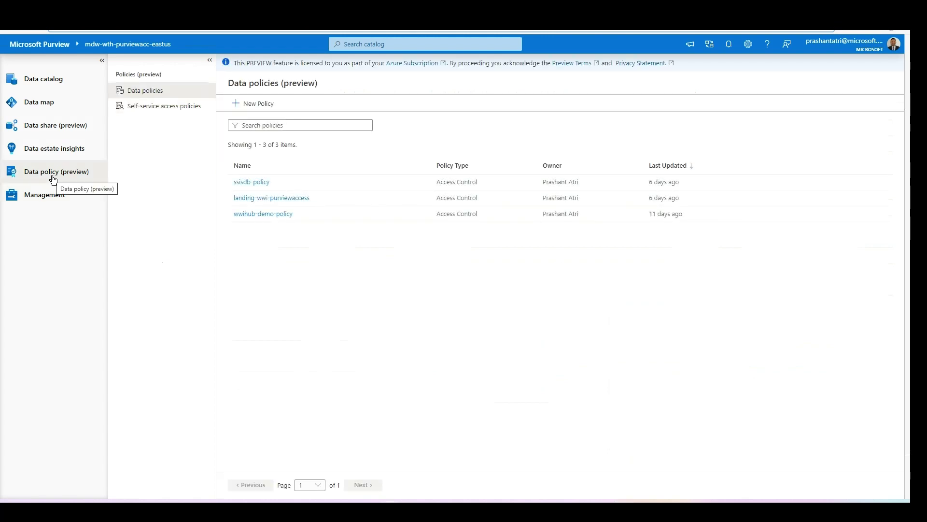
left_click(163, 115)
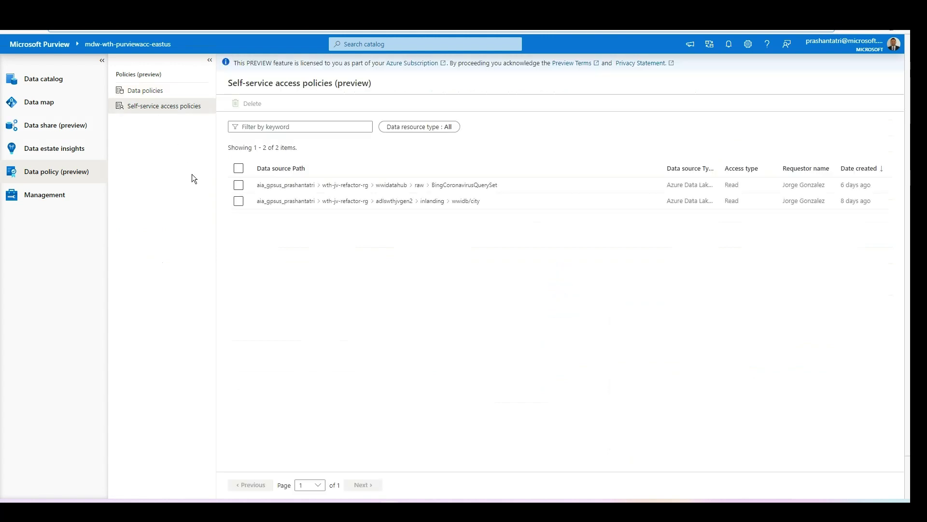
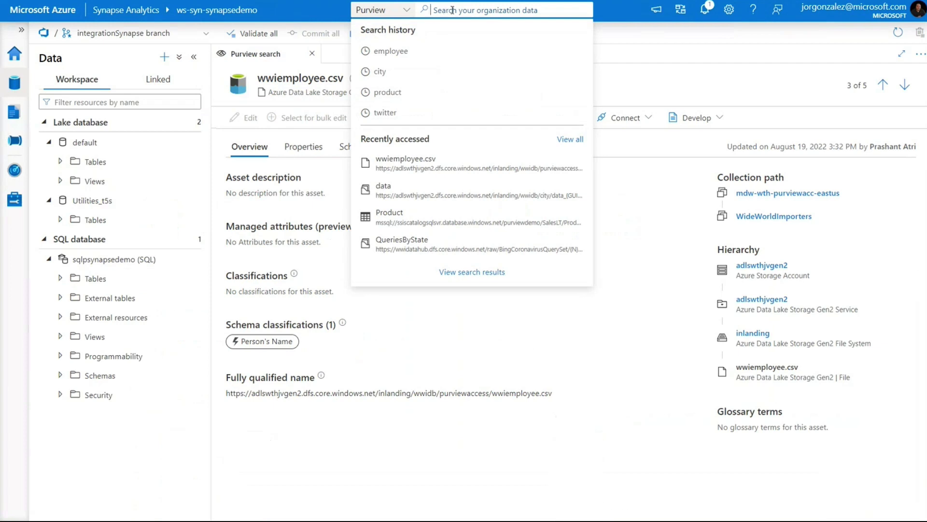
In Synapse Analytics, rerun the Purview search for employee and collapse the data resources pane.
left_click(394, 52)
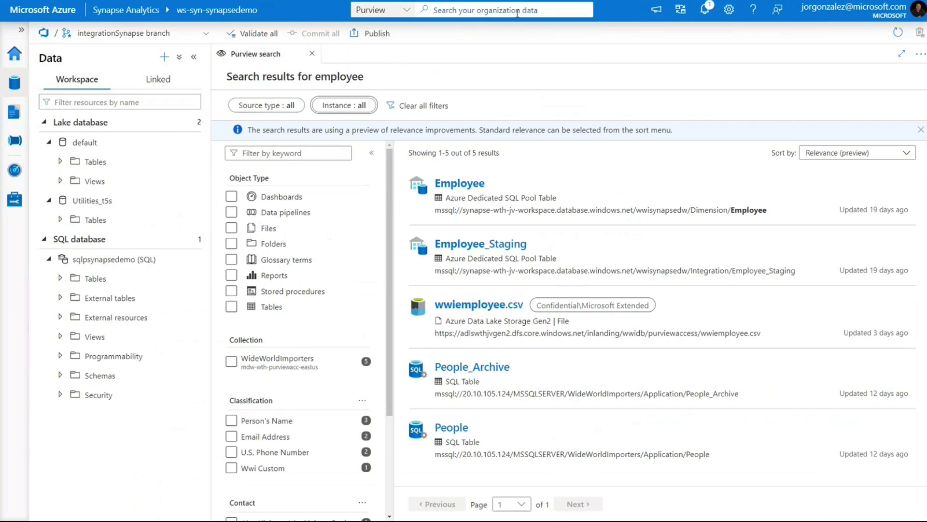
left_click(194, 59)
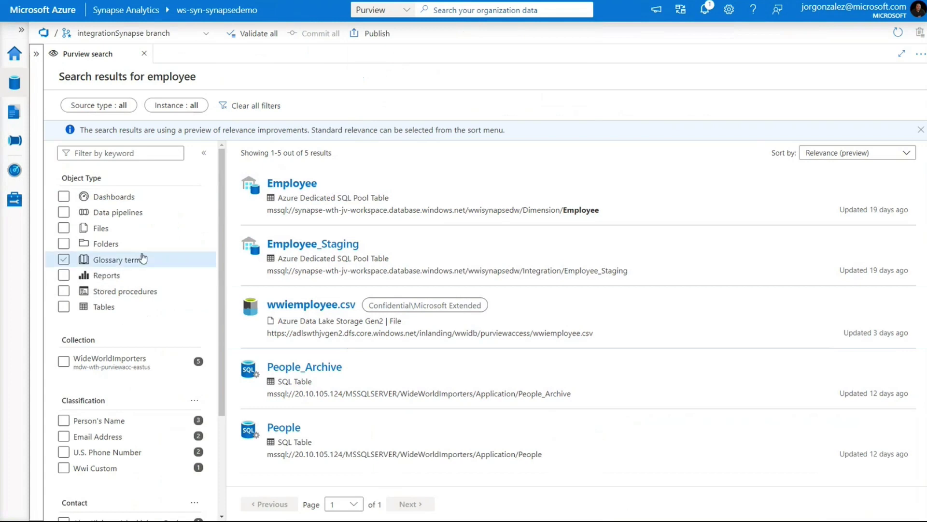
Examine the object type, classification, contact and label filters available for the employee search results.
left_click(90, 246)
scroll(82, 408, "down", 3)
left_click(89, 457)
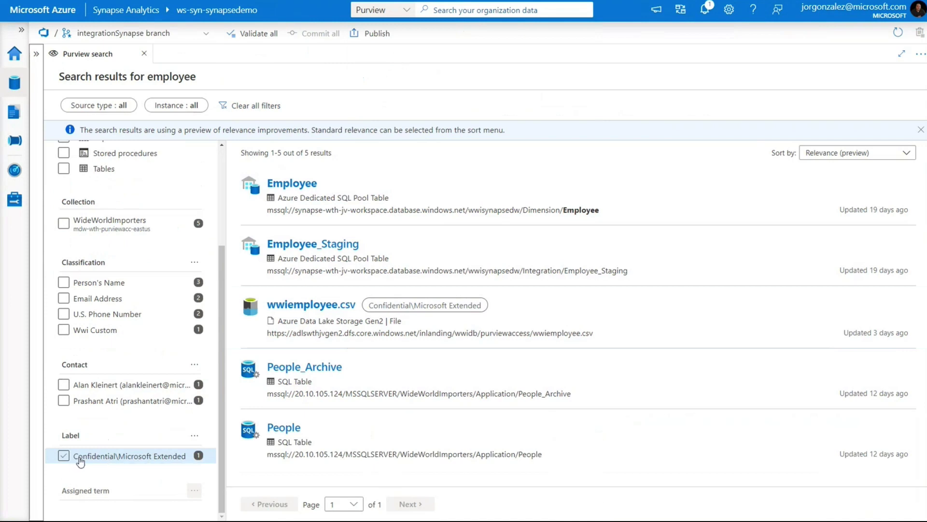
left_click(191, 456)
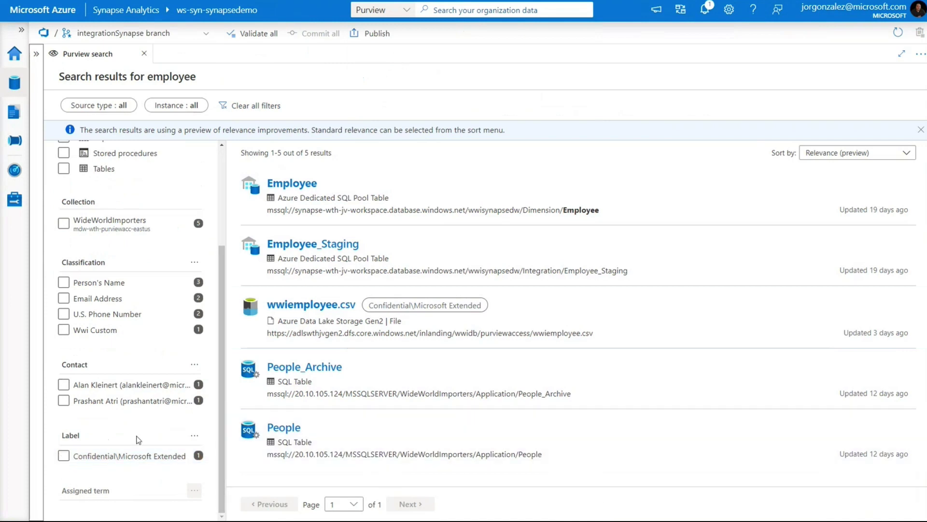
left_click(94, 384)
left_click(94, 384)
scroll(86, 360, "up", 3)
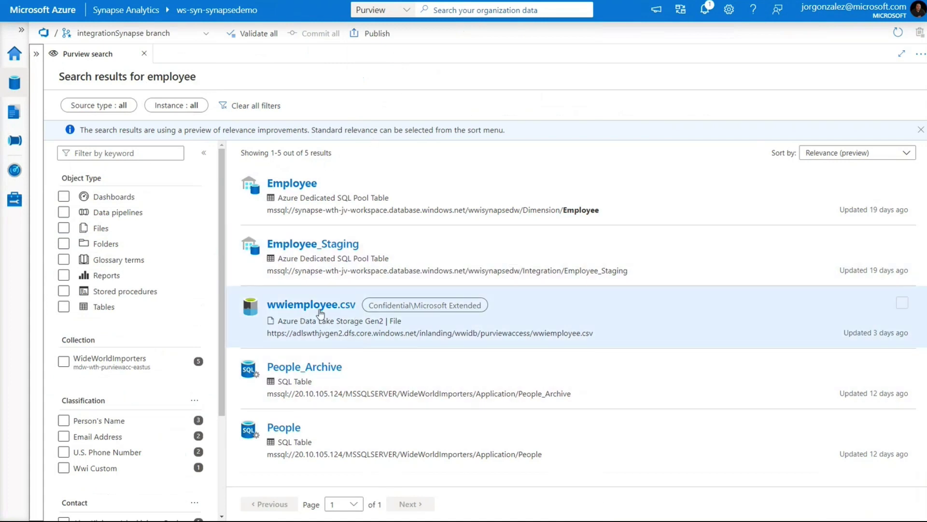
Open the wwiemployee.csv asset and review its overview, properties and contacts.
left_click(345, 330)
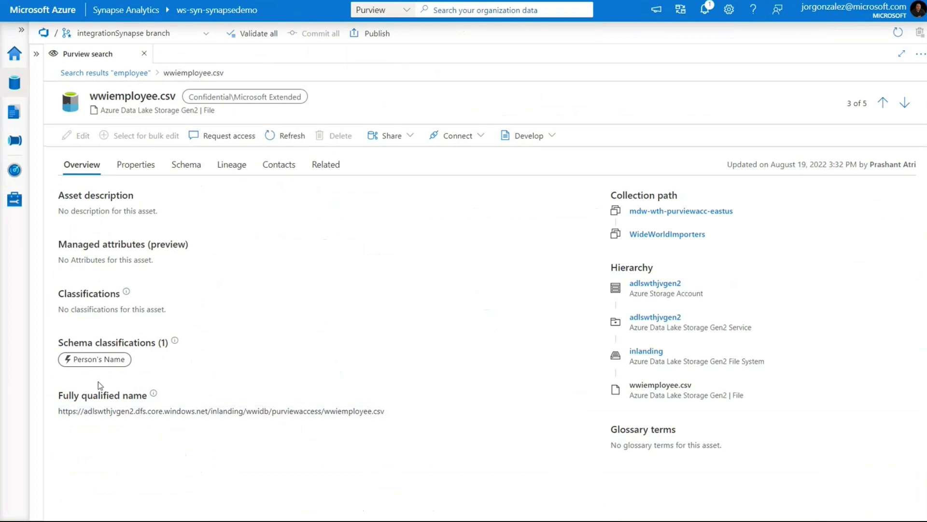
mouse_move(117, 366)
left_click(146, 170)
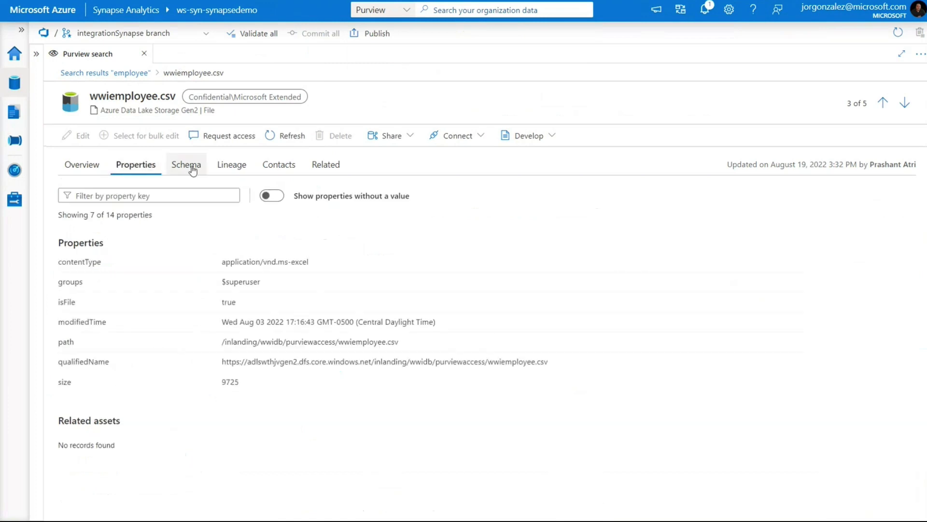
left_click(275, 170)
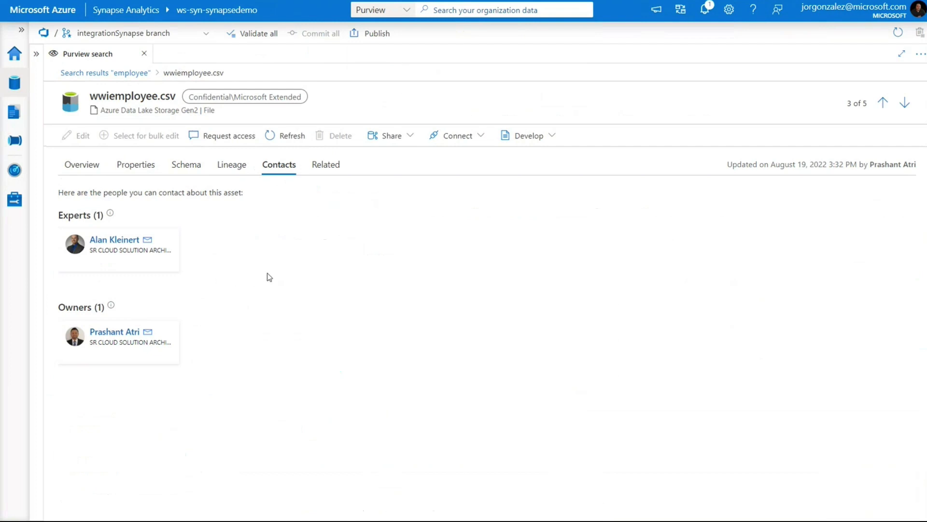
Send an access request for wwiemployee.csv with the message "To use within the HR analytics report", and dismiss the notification.
left_click(219, 137)
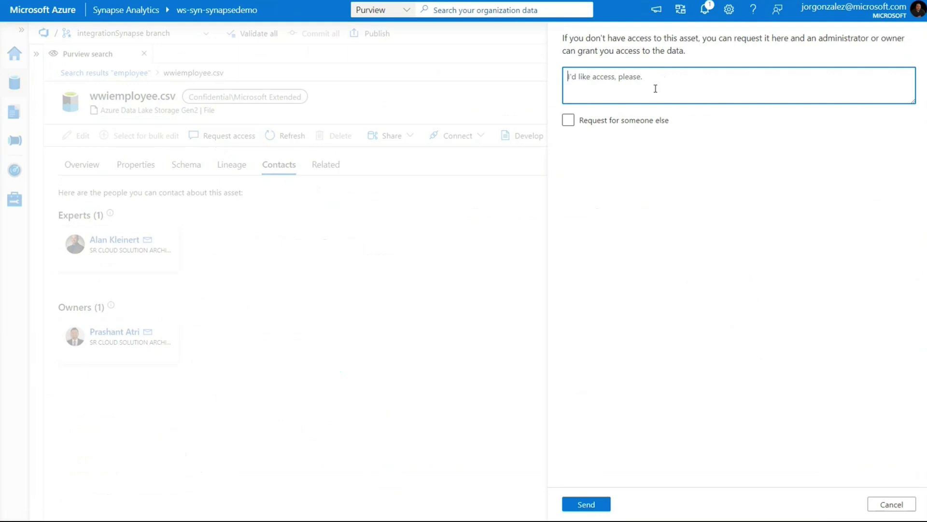
type("To use within the HR analytics report")
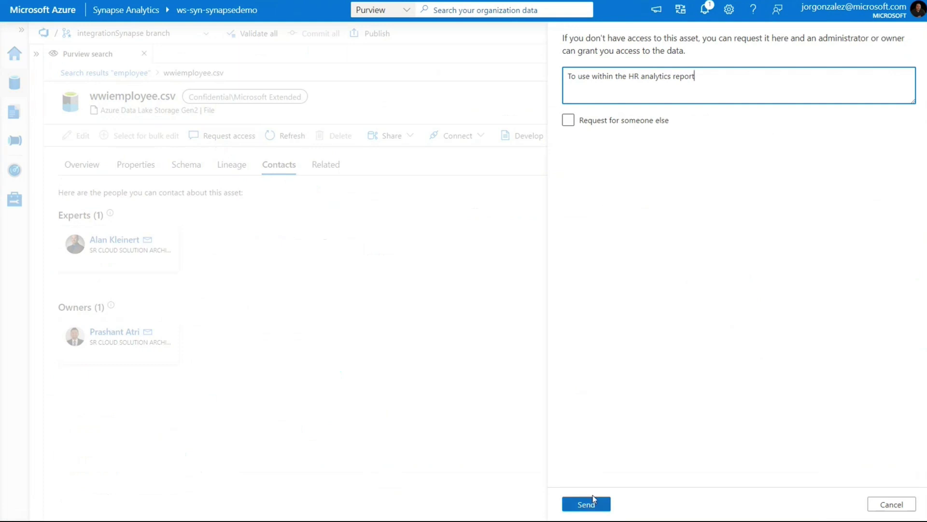
left_click(594, 505)
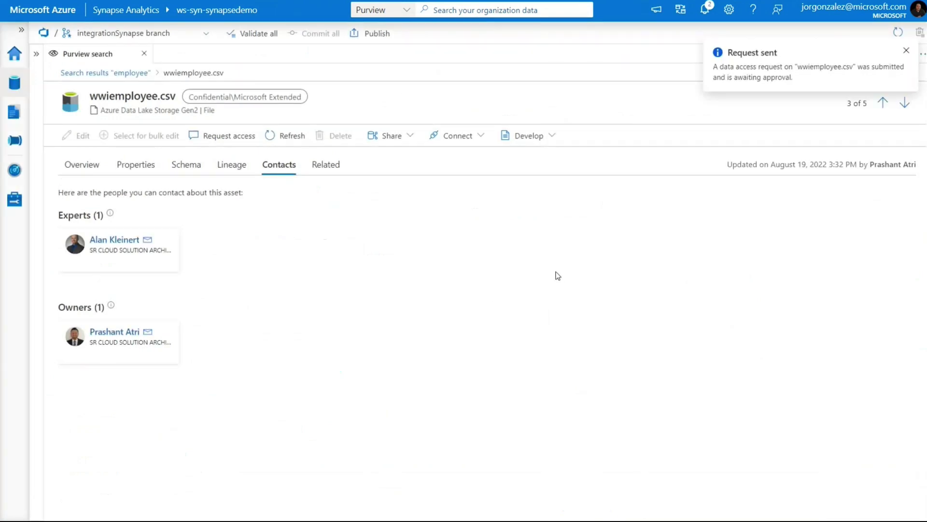
left_click(905, 51)
left_click(903, 54)
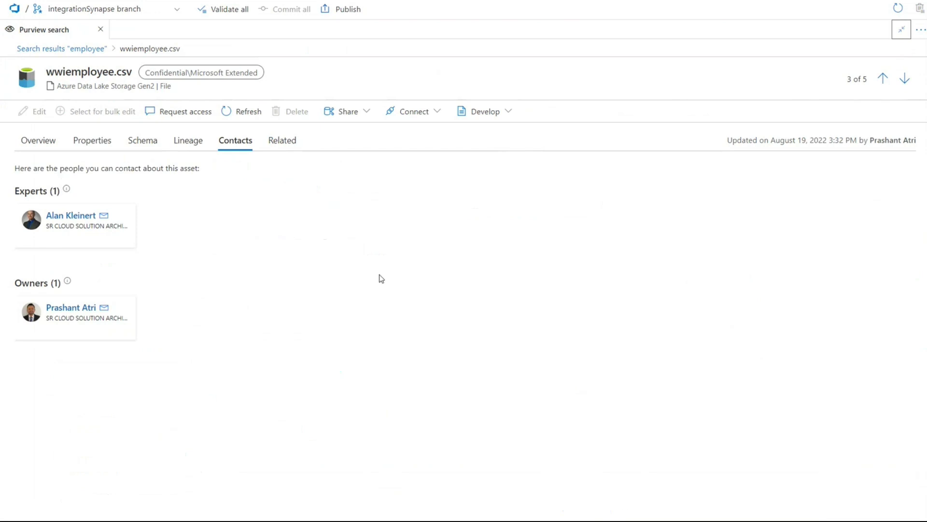
left_click(901, 30)
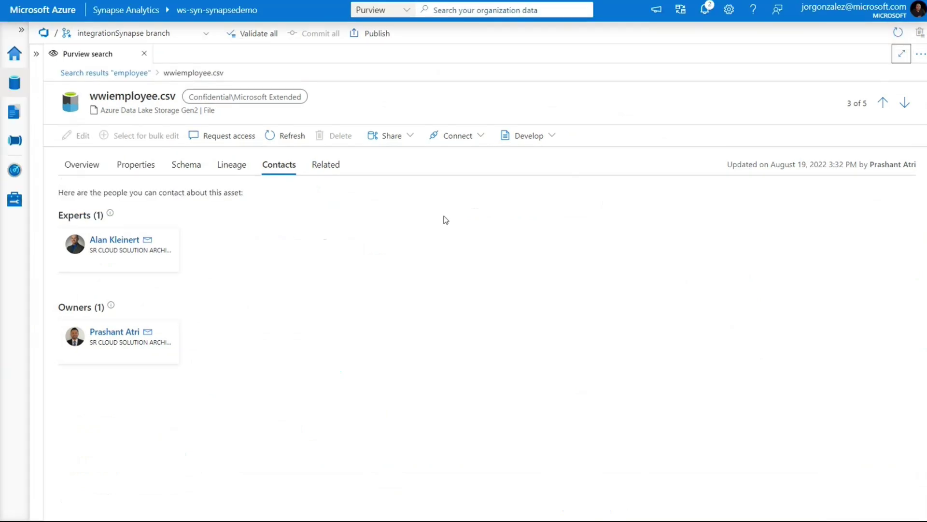
Open the connected Purview account mdw-wth-purviewacc-eastus from the Synapse workspace and view its workflow runs.
left_click(17, 205)
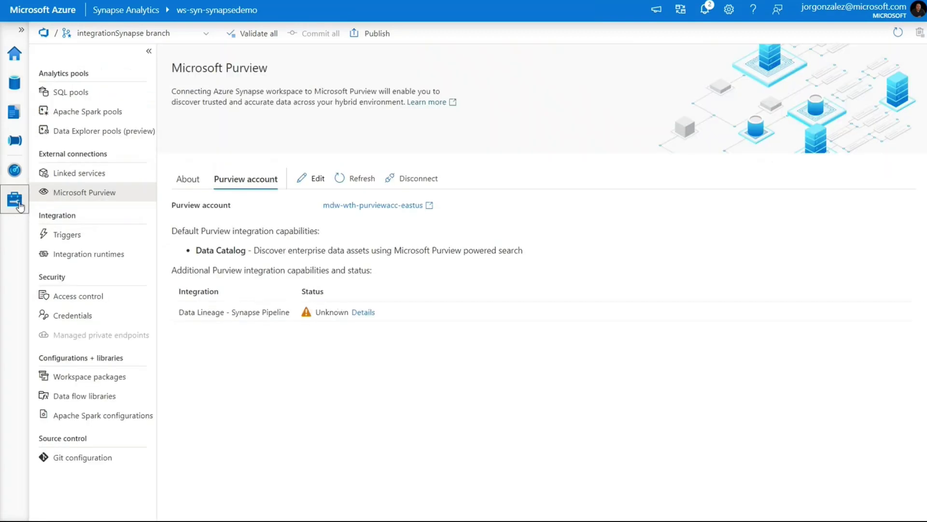
left_click(363, 207)
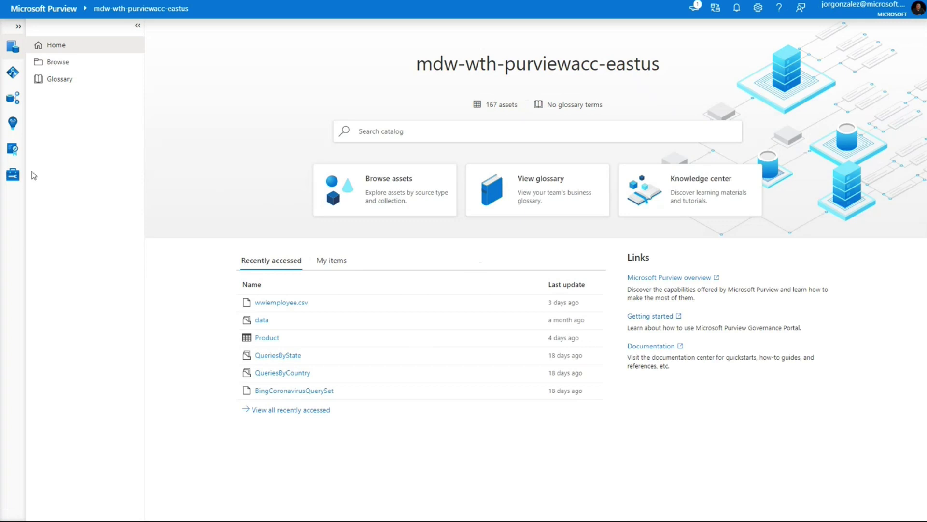
left_click(15, 176)
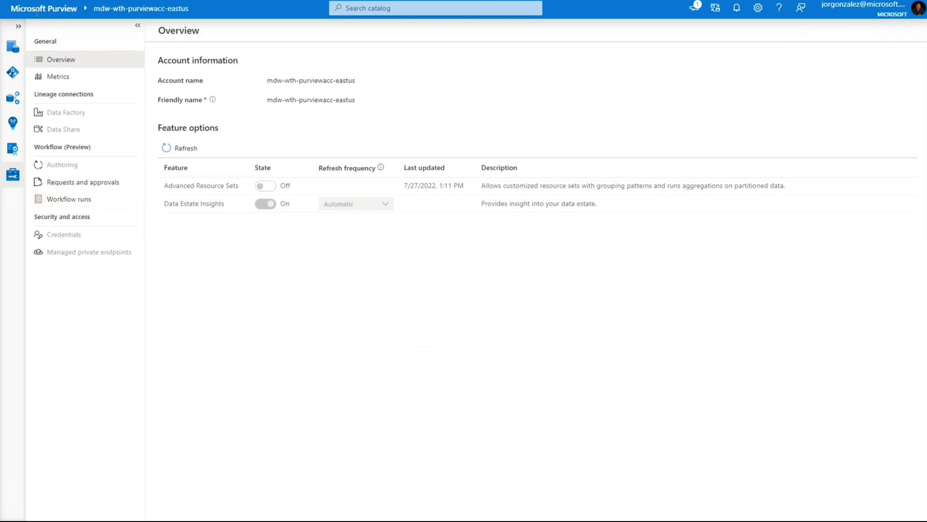
left_click(56, 205)
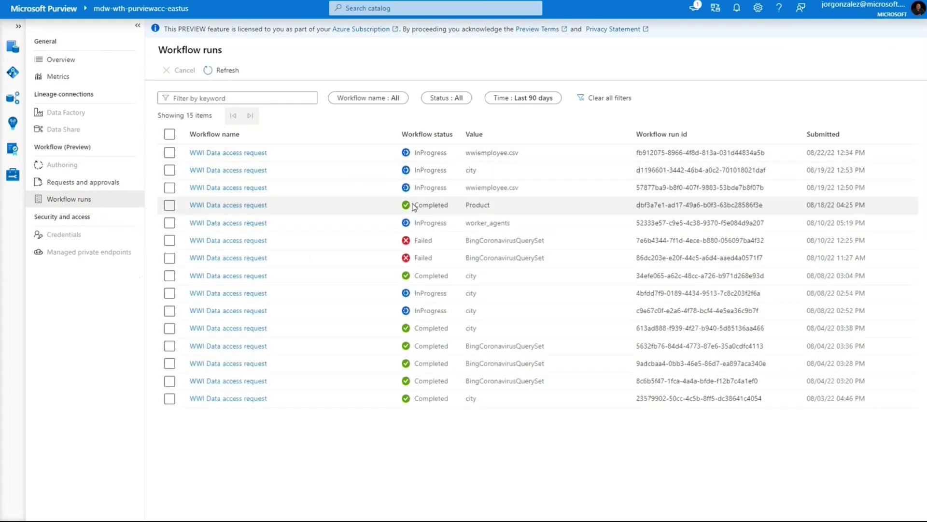
Inspect the approval, condition, If yes and If no stages of the completed Product access request's timeline, and close the run details.
left_click(240, 207)
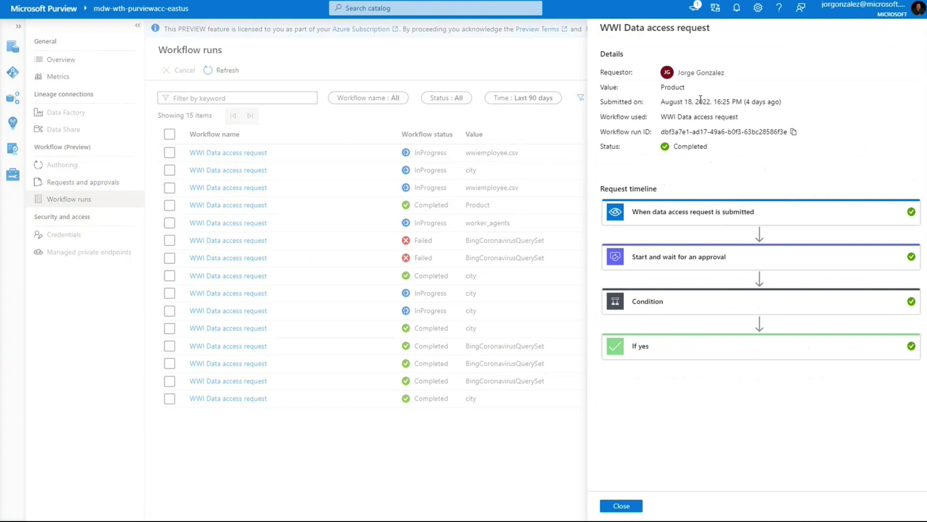
left_click(692, 262)
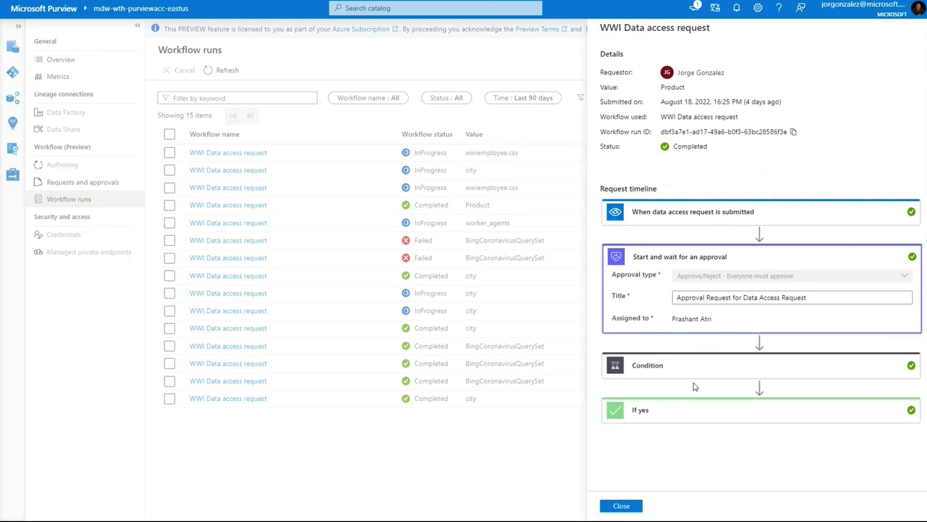
left_click(680, 371)
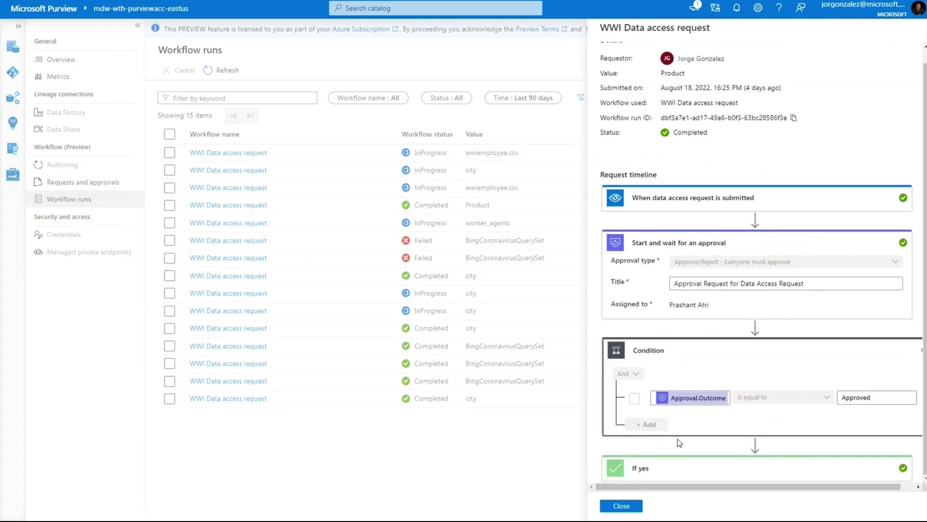
left_click(718, 468)
scroll(725, 410, "down", 3)
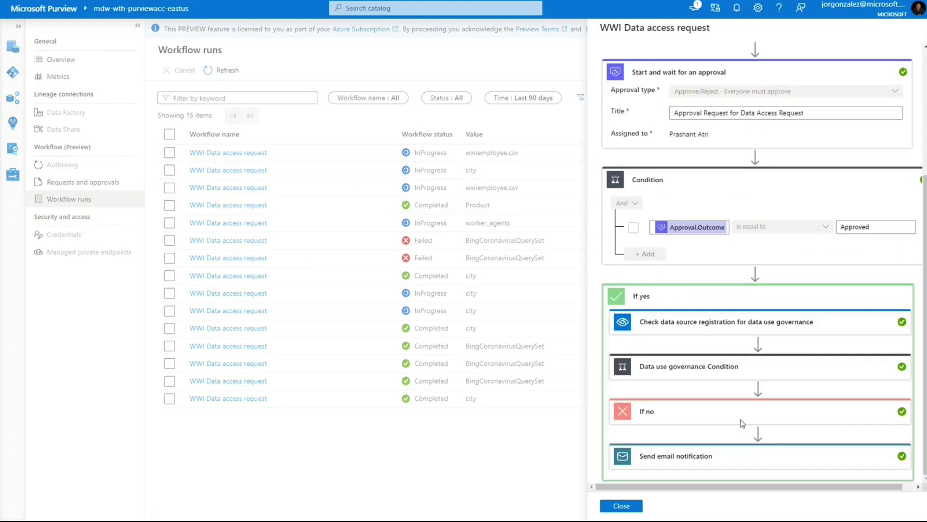
left_click(658, 413)
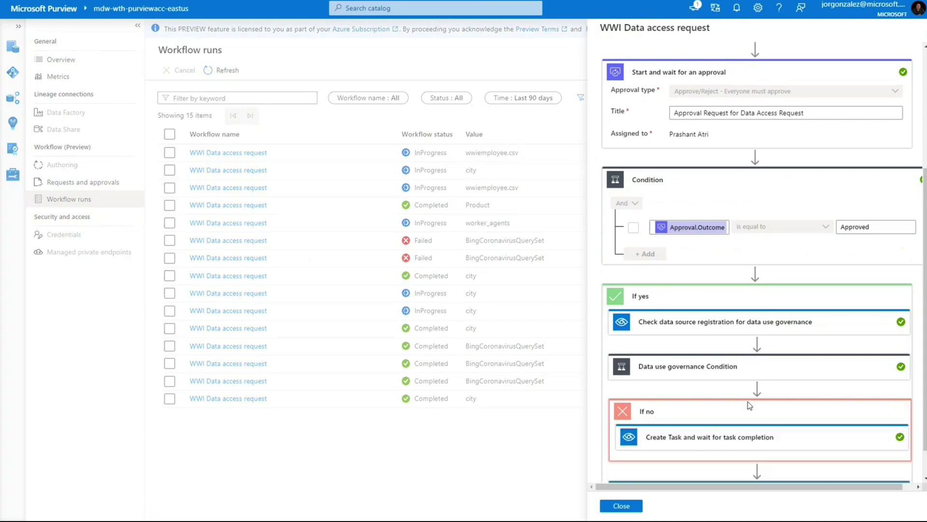
scroll(769, 396, "down", 1)
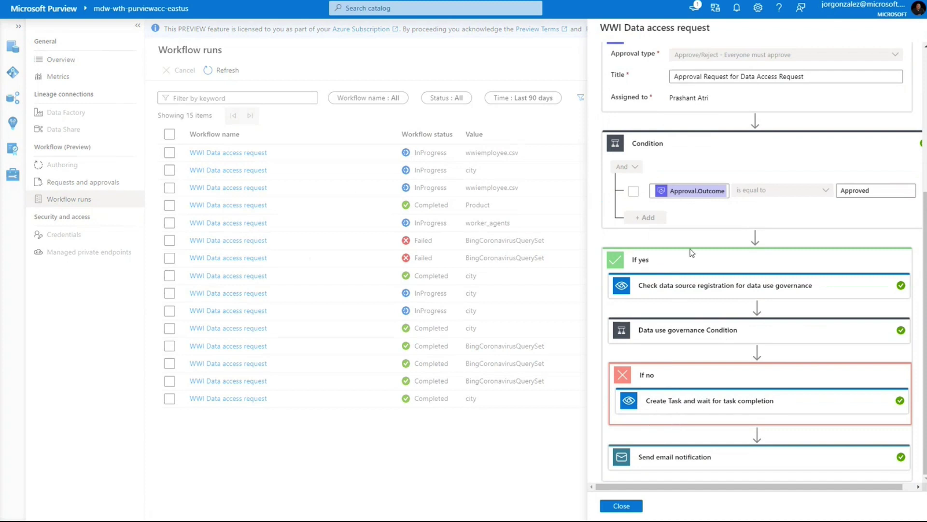
left_click(622, 506)
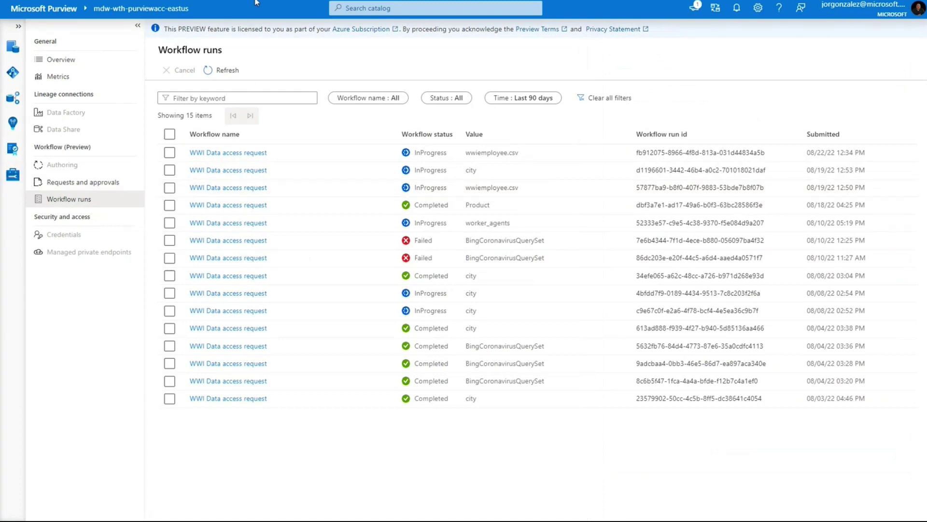
Close the Purview workflow runs page and return to the wwiemployee.csv asset in the Synapse Data hub.
mouse_move(256, 2)
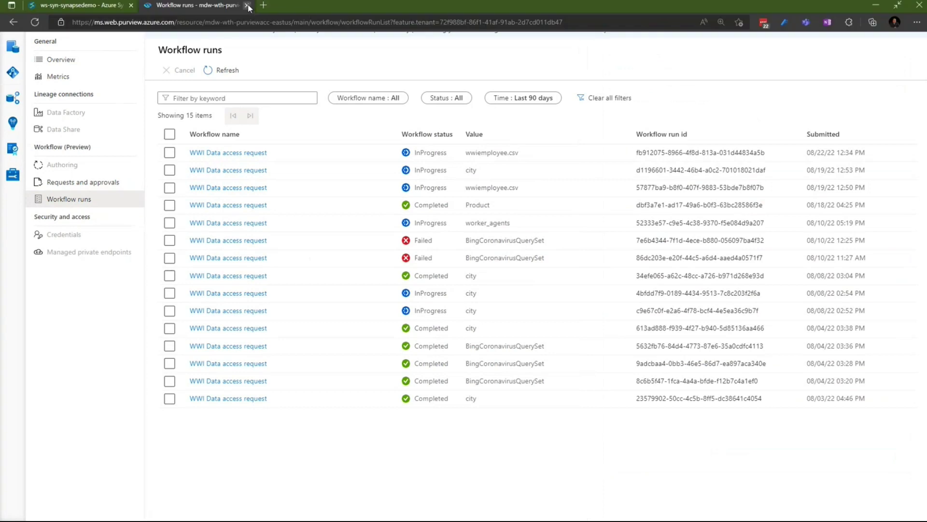
left_click(247, 5)
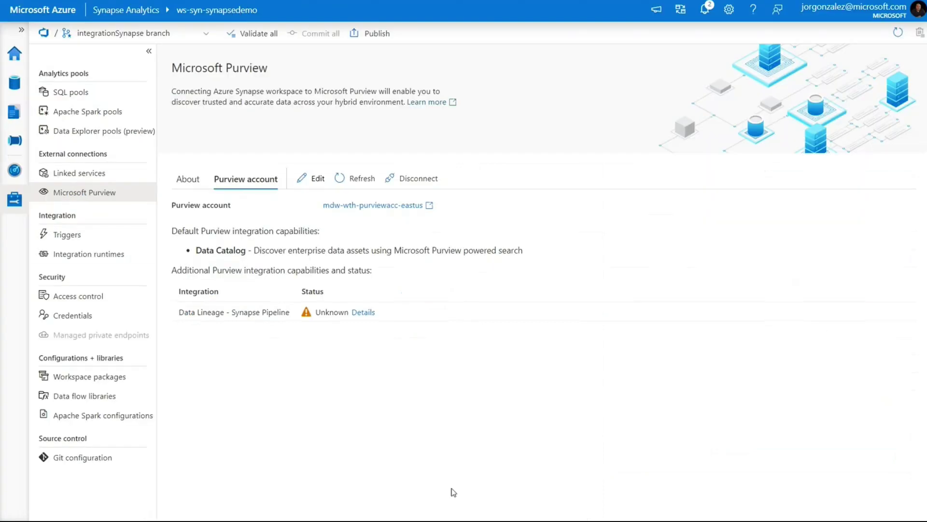
left_click(15, 82)
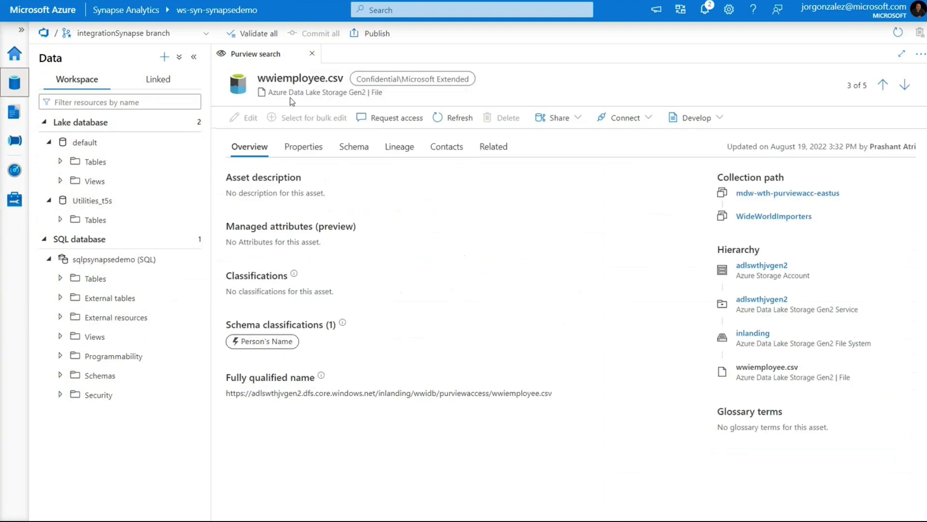
left_click_drag(258, 79, 346, 82)
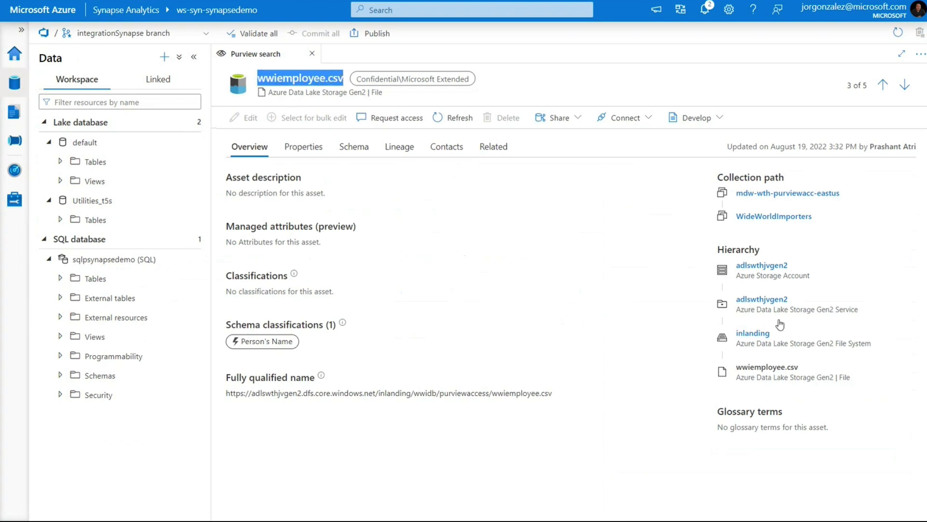
Generate a new SQL script selecting the top 100 rows of wwiemployee.csv, and collapse the resources pane.
left_click(696, 118)
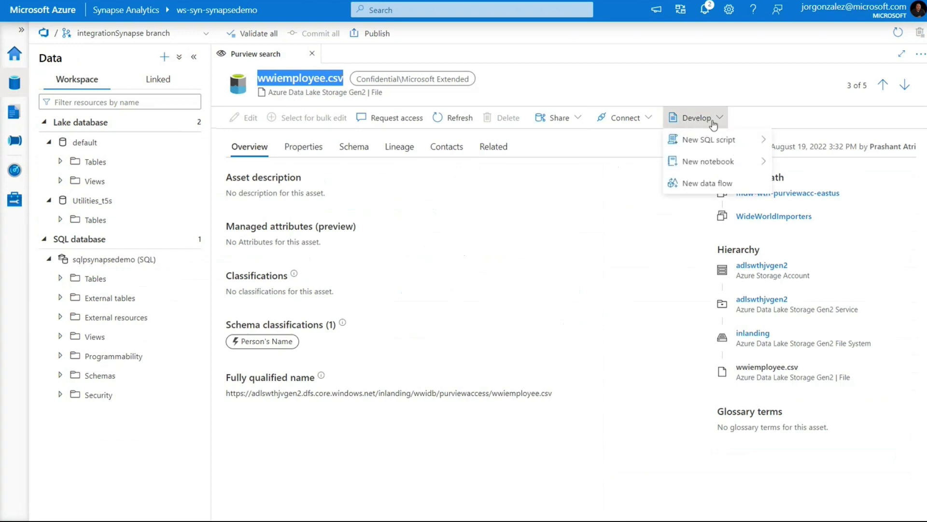
mouse_move(706, 141)
left_click(793, 139)
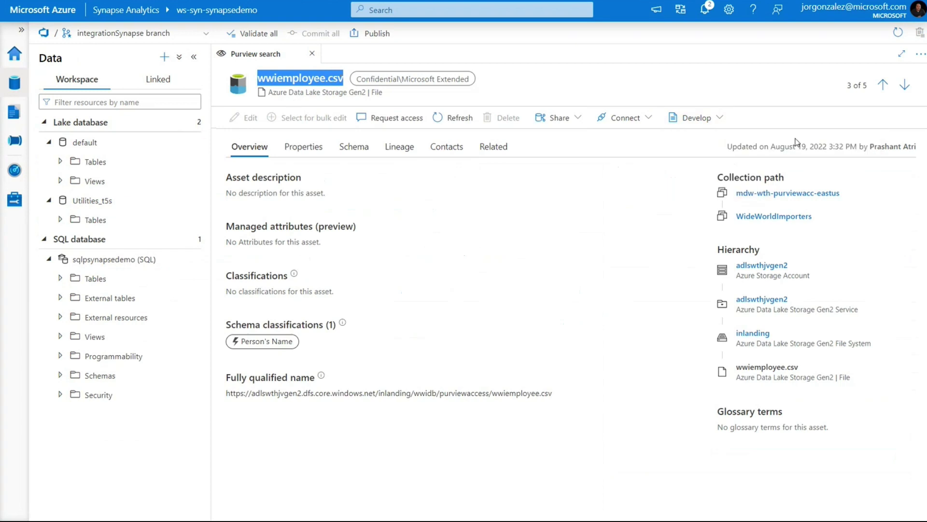
left_click(193, 57)
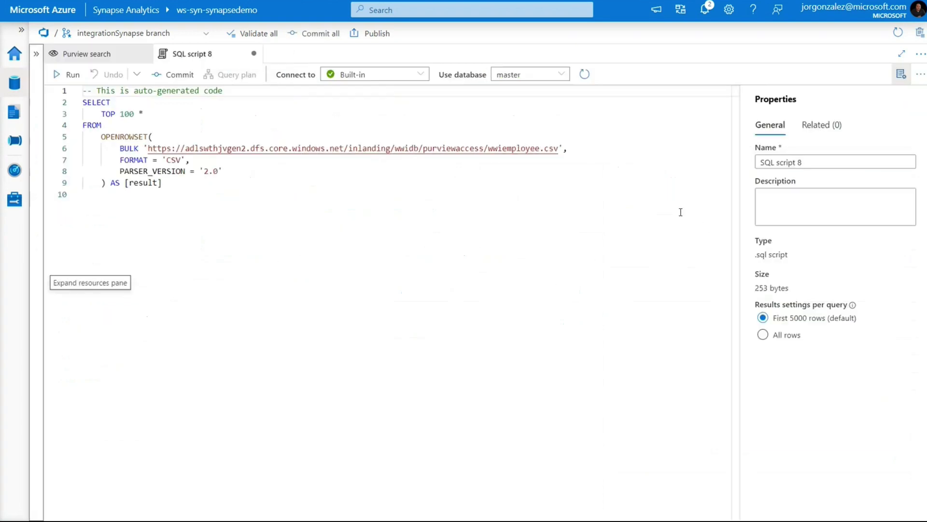
Run the wwiemployee.csv query on the Built-in pool against master and enlarge the results area.
left_click(67, 74)
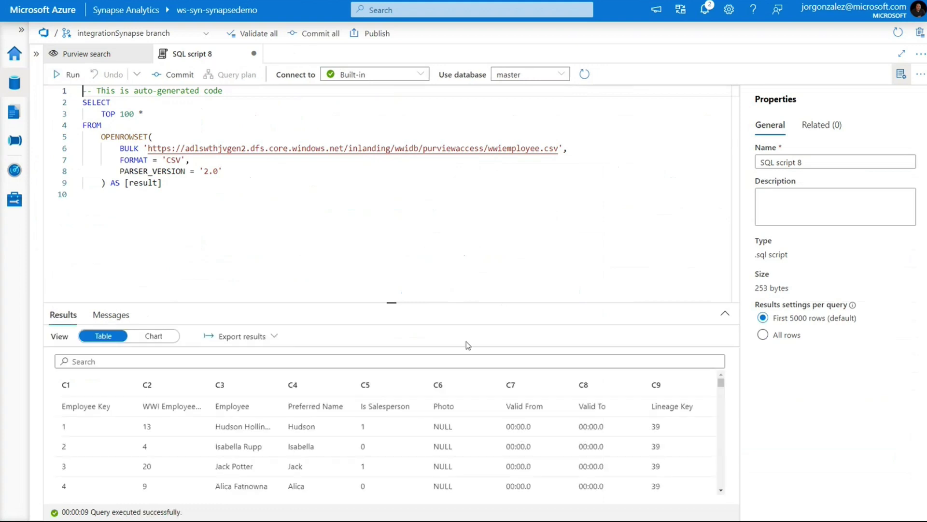
left_click_drag(391, 296, 391, 234)
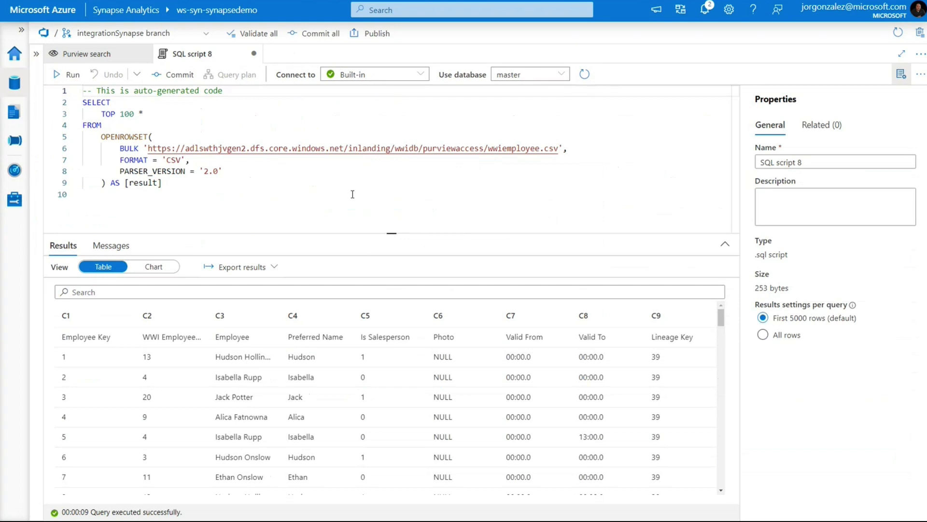
left_click(18, 77)
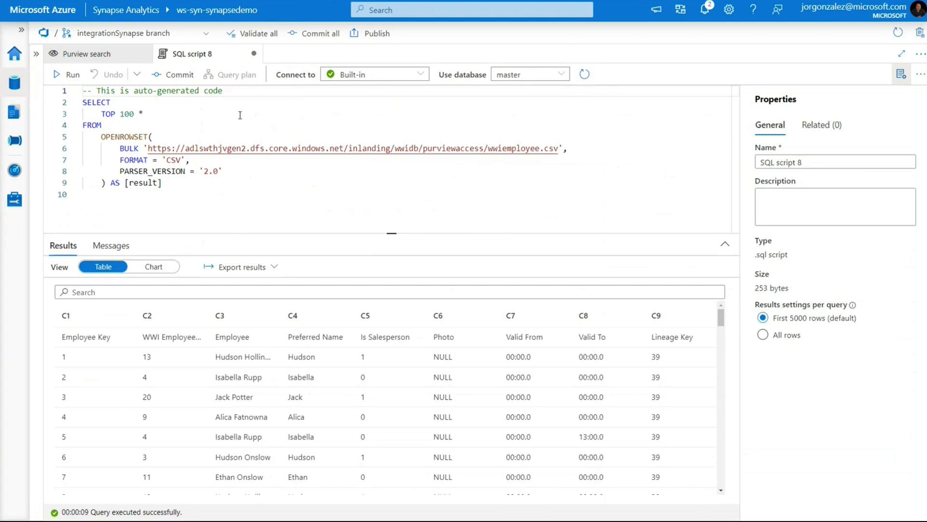
Search Purview for city and open the Azure Data Lake Storage Gen2 resource set named data in the wwidb/city folder.
left_click(383, 11)
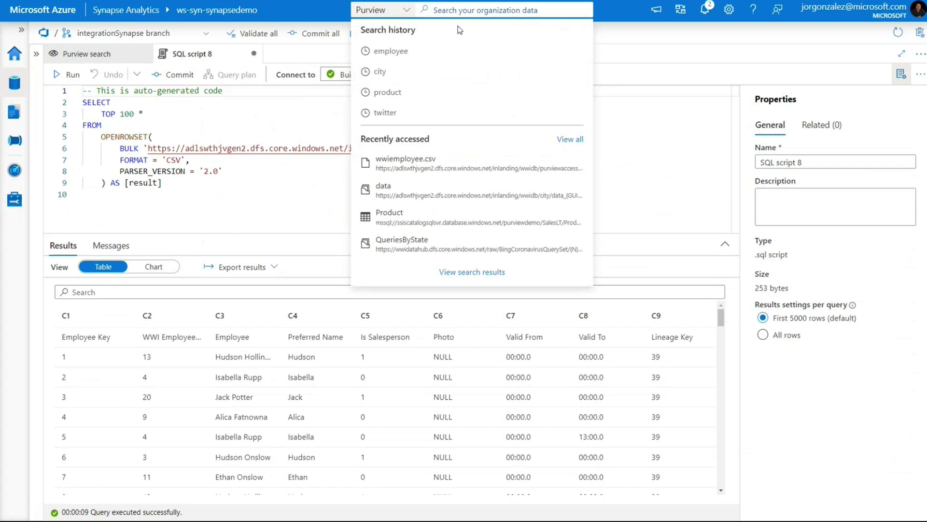
left_click(386, 74)
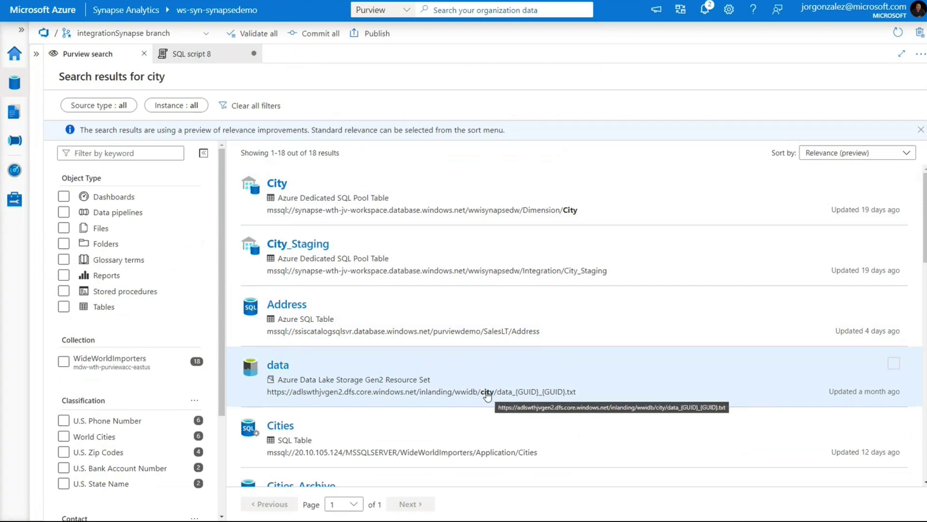
left_click(397, 383)
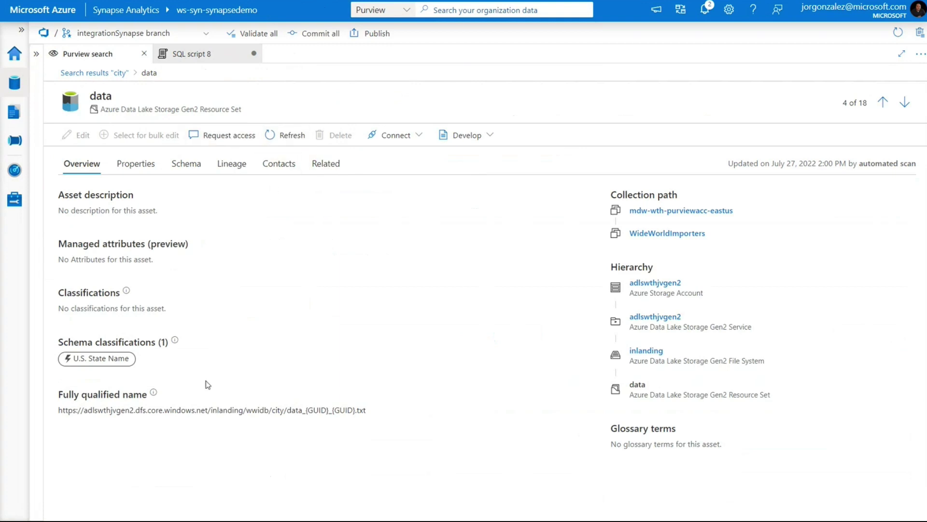
Generate a new SQL script selecting the top 100 rows of the city data resource set.
left_click(477, 138)
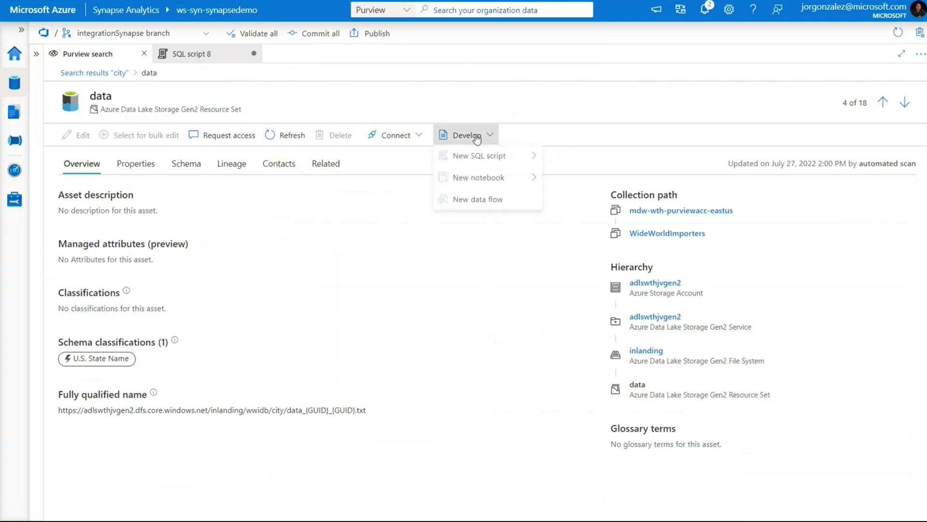
mouse_move(485, 156)
left_click(590, 158)
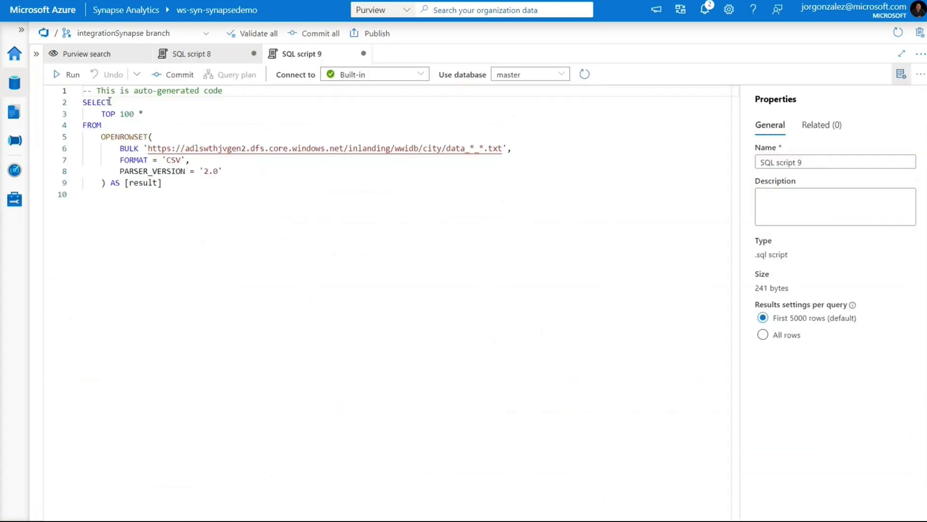
Run the city data query, enlarge the results area and look through the returned rows and columns.
left_click(67, 74)
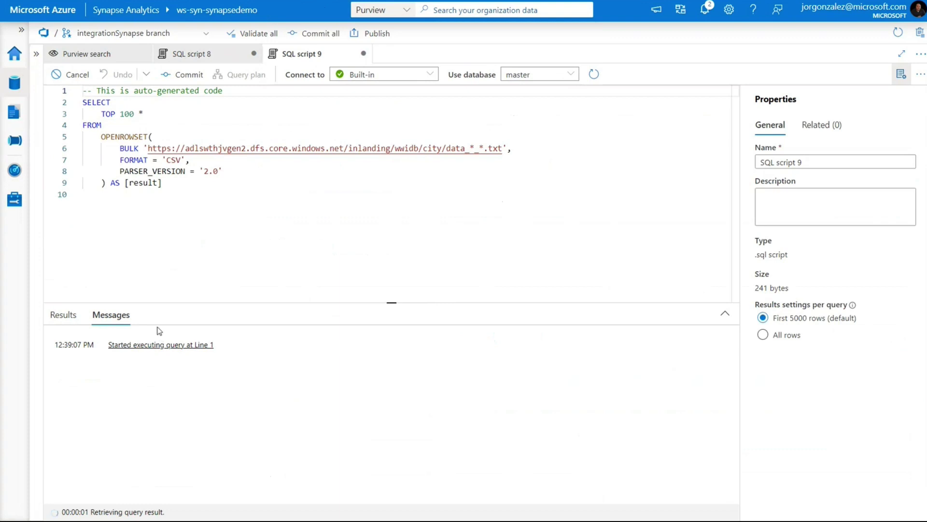
left_click_drag(389, 302, 393, 248)
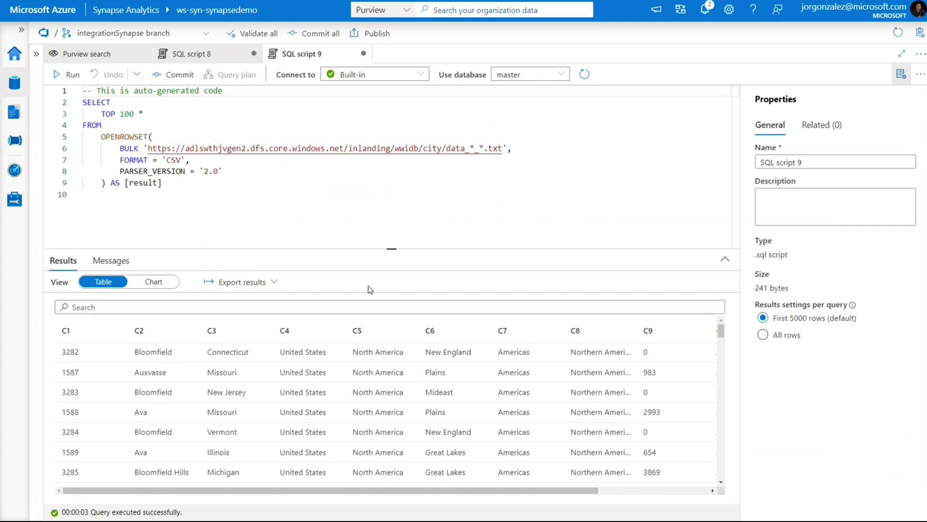
scroll(305, 420, "down", 3)
scroll(311, 418, "up", 3)
scroll(626, 491, "right", 3)
scroll(594, 490, "left", 3)
Copy the URL up to the city folder from the query, switch to Power BI Desktop and choose the Azure Data Lake Storage Gen2 connector.
left_click_drag(147, 148, 447, 149)
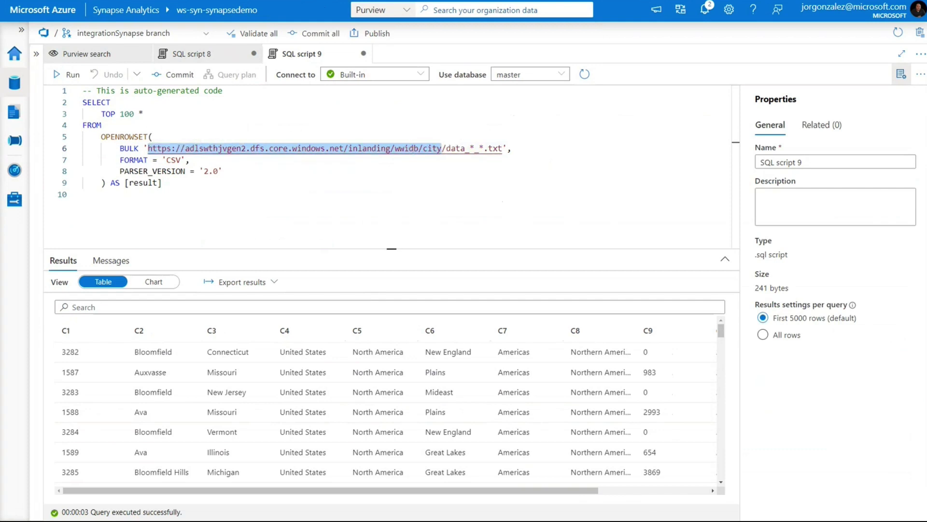
key("alt+Tab")
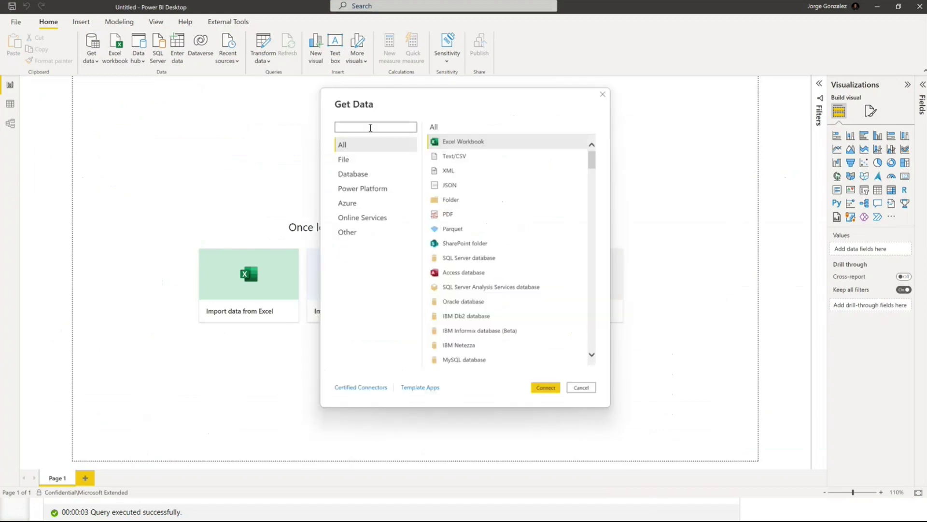
type("lake")
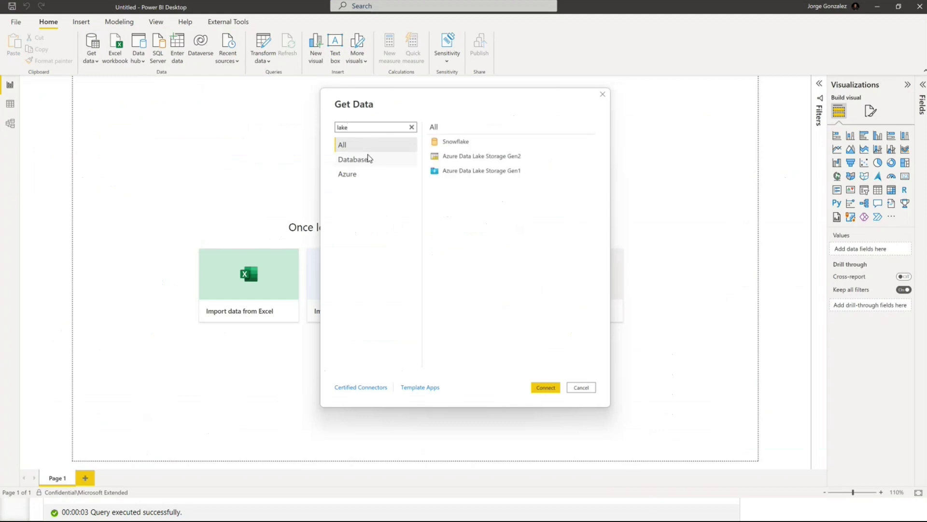
left_click(474, 153)
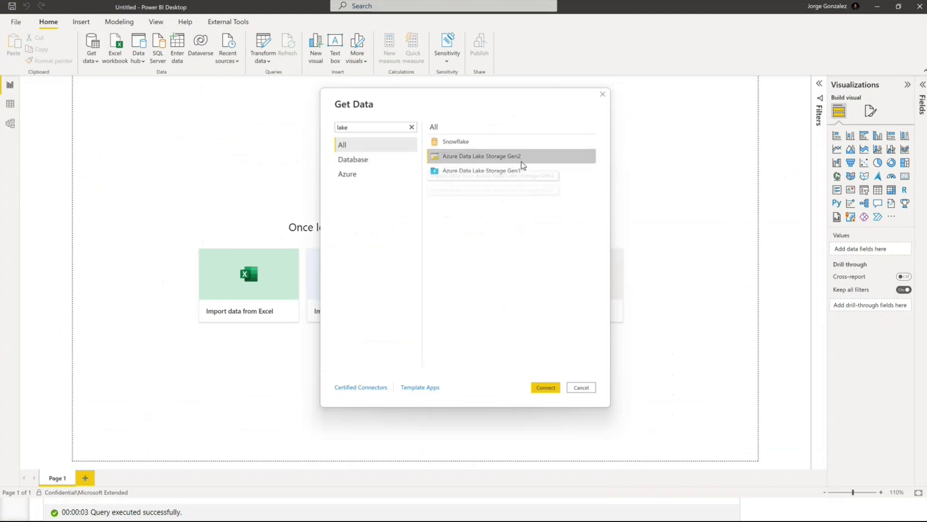
left_click(544, 388)
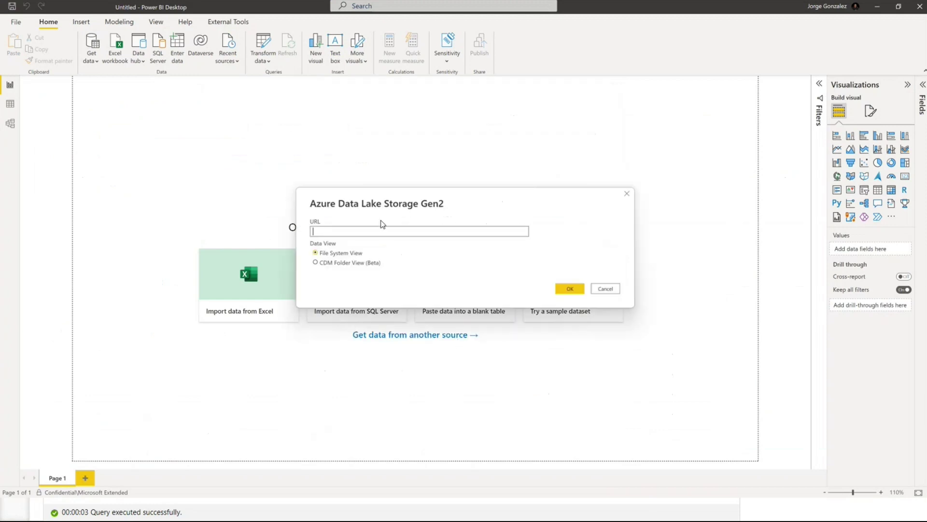
type("https://adlsxthjvgen2.dfs.core.windows.net/inlanding/wwidb/city")
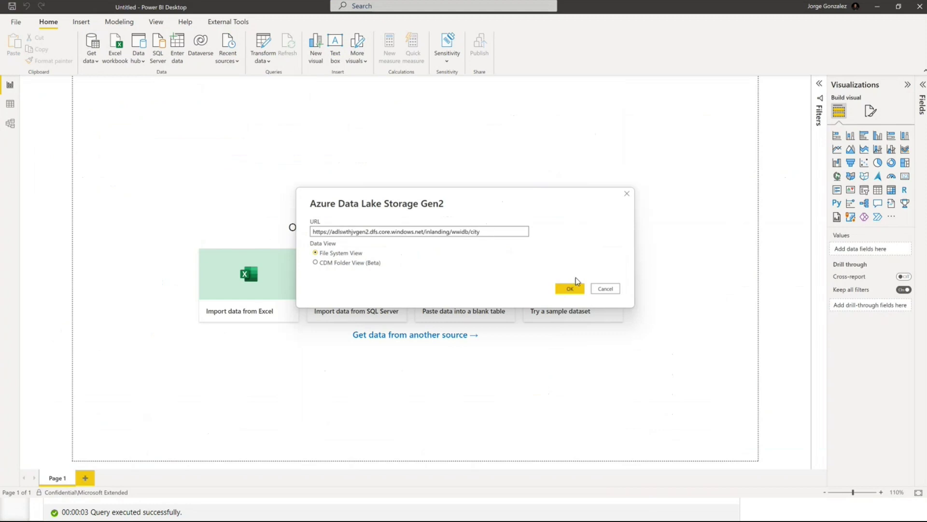
left_click(570, 292)
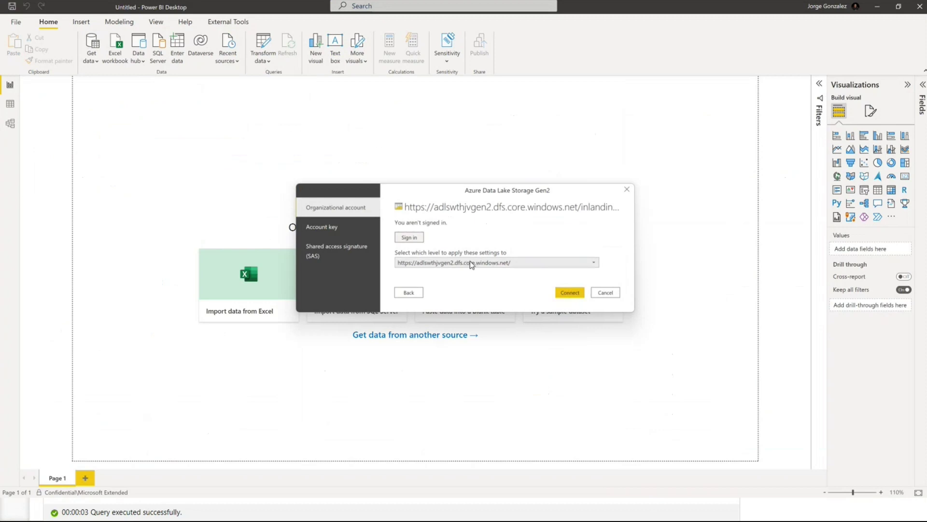
left_click(532, 262)
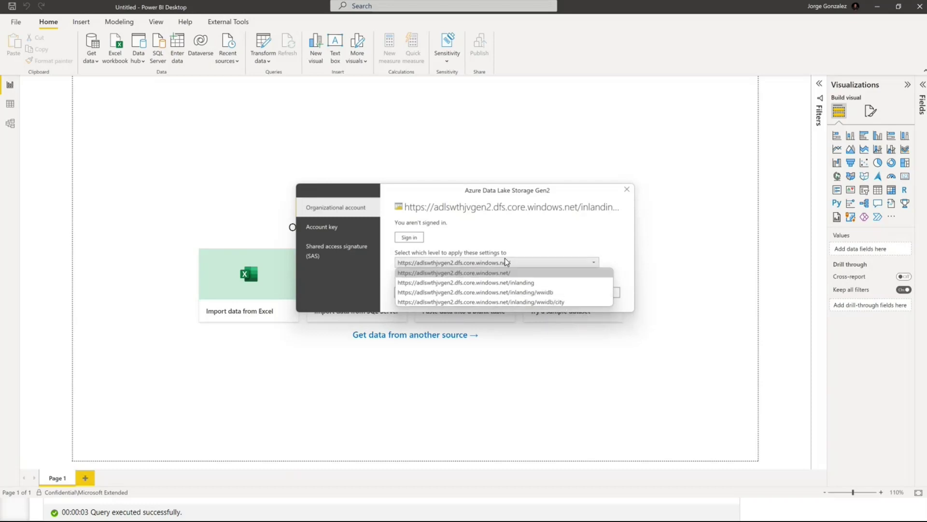
left_click(561, 302)
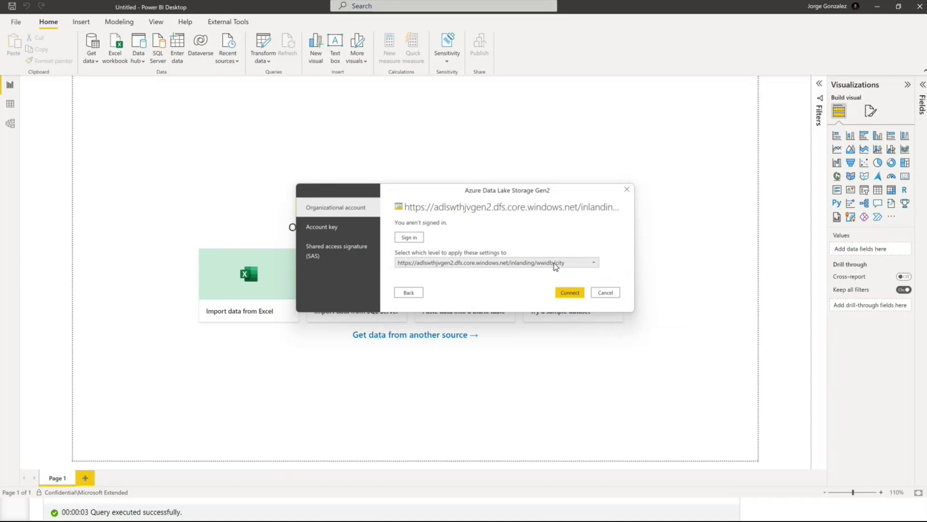
Sign in to the data lake with the organizational account and connect to the city folder.
left_click(410, 239)
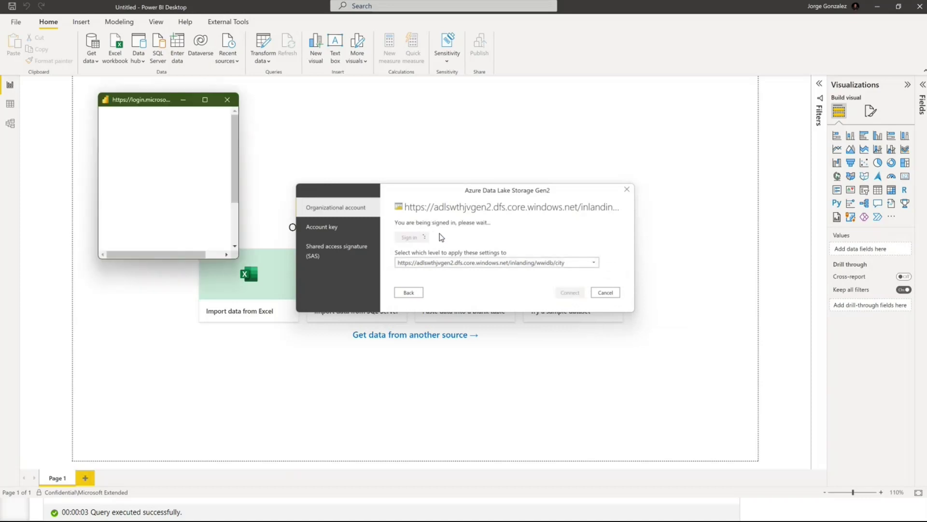
left_click(174, 178)
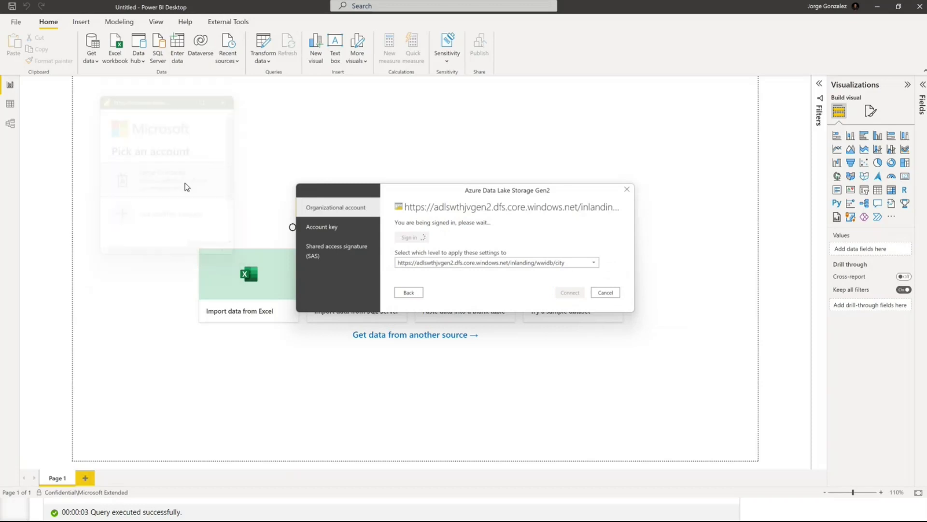
left_click(571, 293)
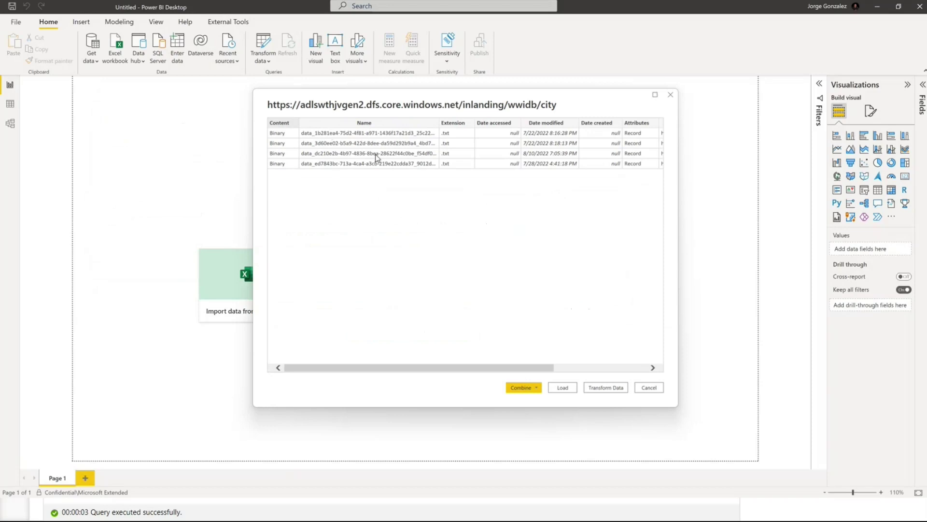
Combine and transform the city folder's files, using the first file as sample with a comma delimiter and type detection on the first 200 rows.
left_click(538, 388)
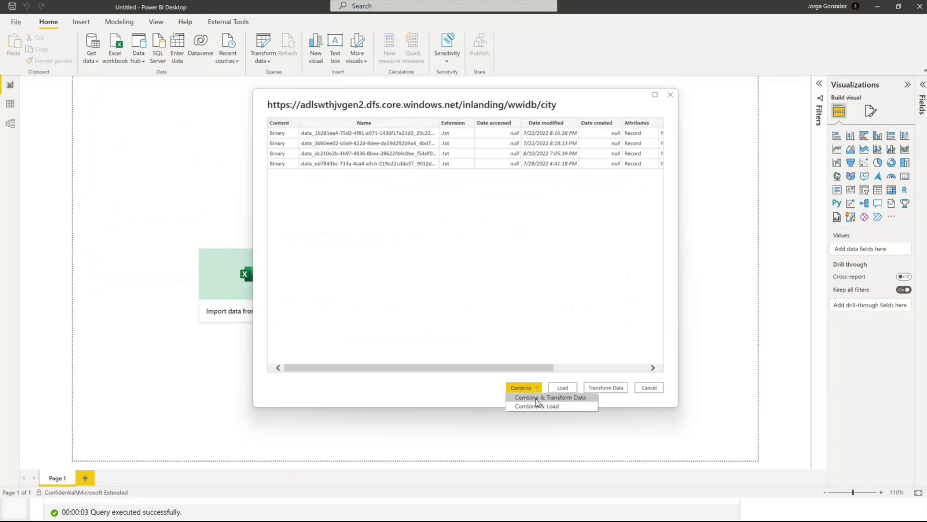
left_click(537, 398)
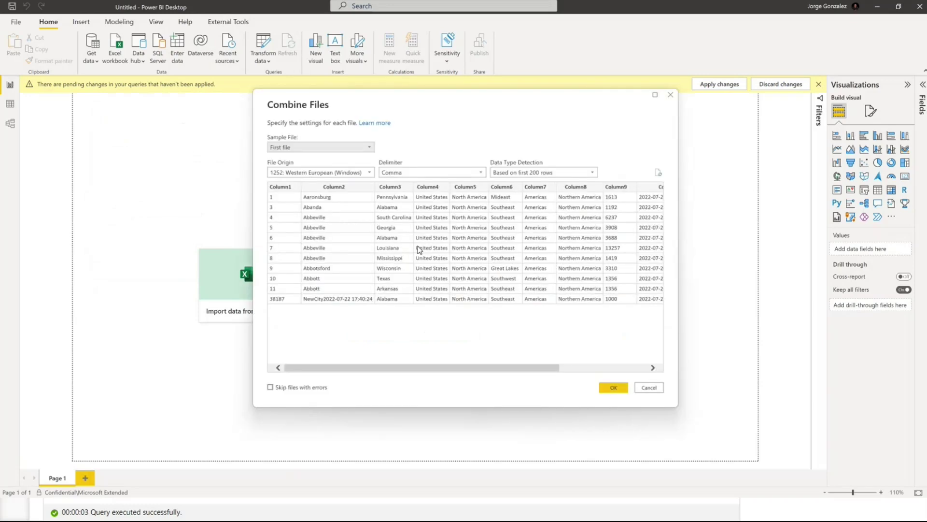
left_click(619, 388)
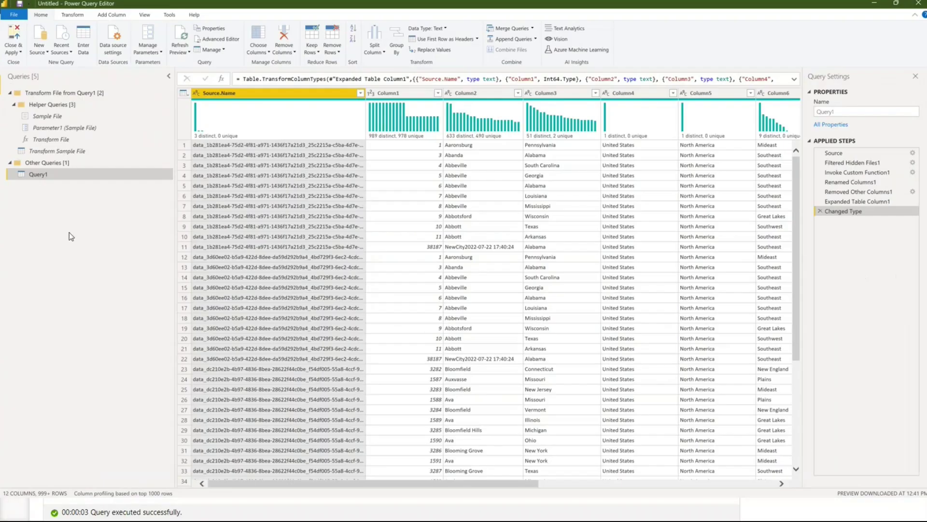
Review the rows and remaining columns of the combined city query in the Power Query Editor.
scroll(607, 268, "down", 12)
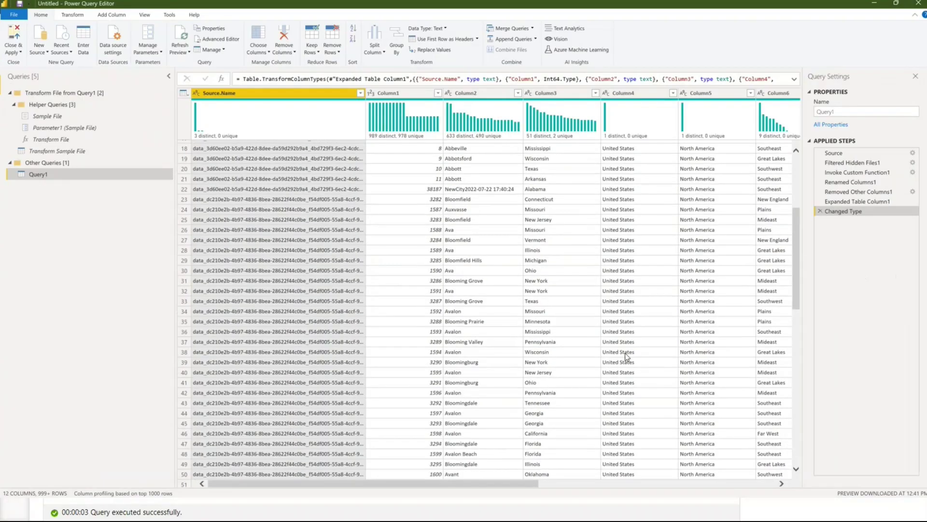
scroll(604, 387, "down", 10)
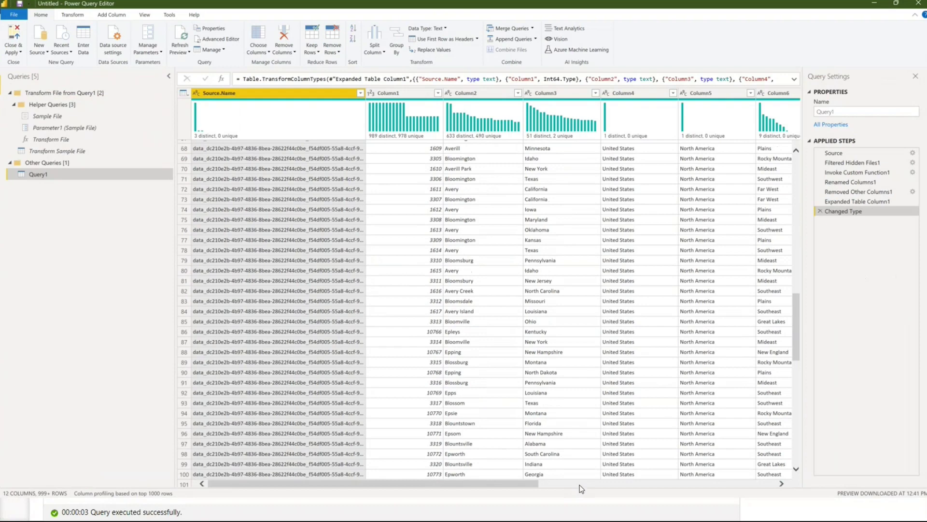
left_click(580, 484)
left_click_drag(576, 491, 534, 490)
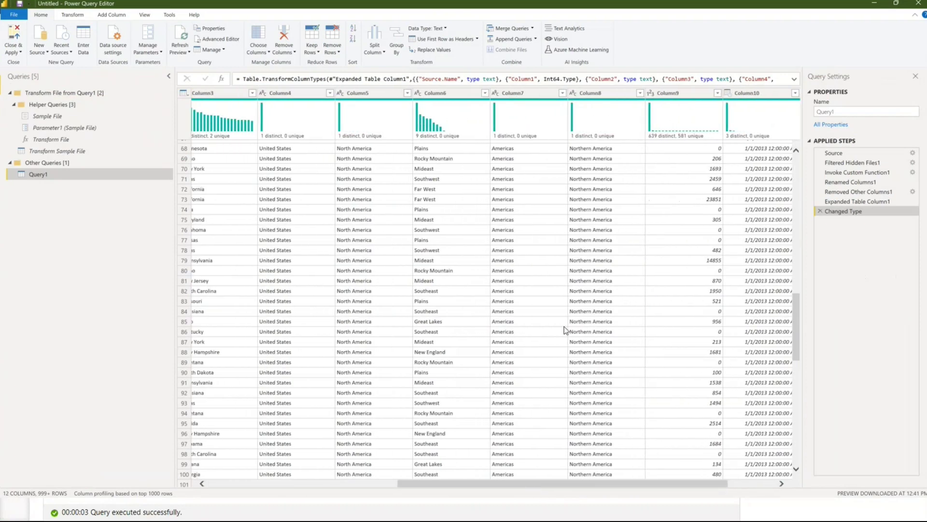